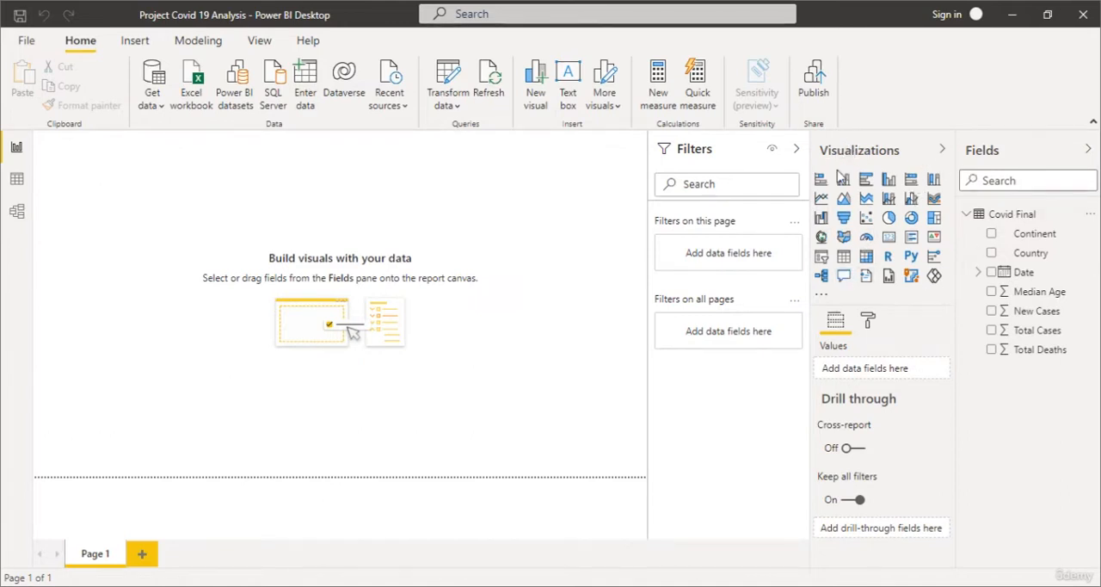
# Create an area chart with Country on the axis and Total Cases as the values.
pyautogui.click(842, 200)
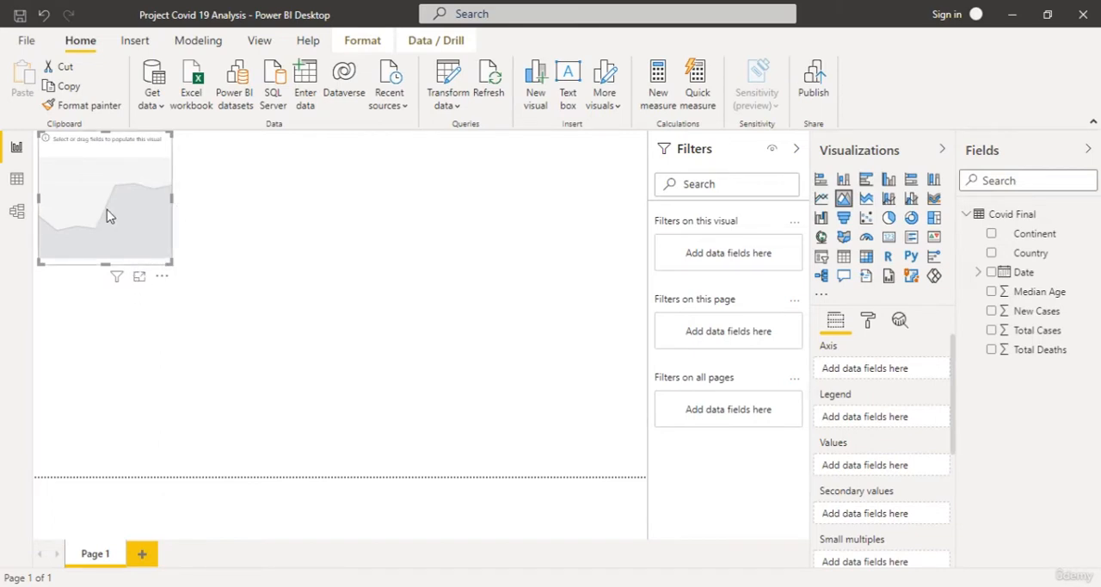
pyautogui.click(140, 283)
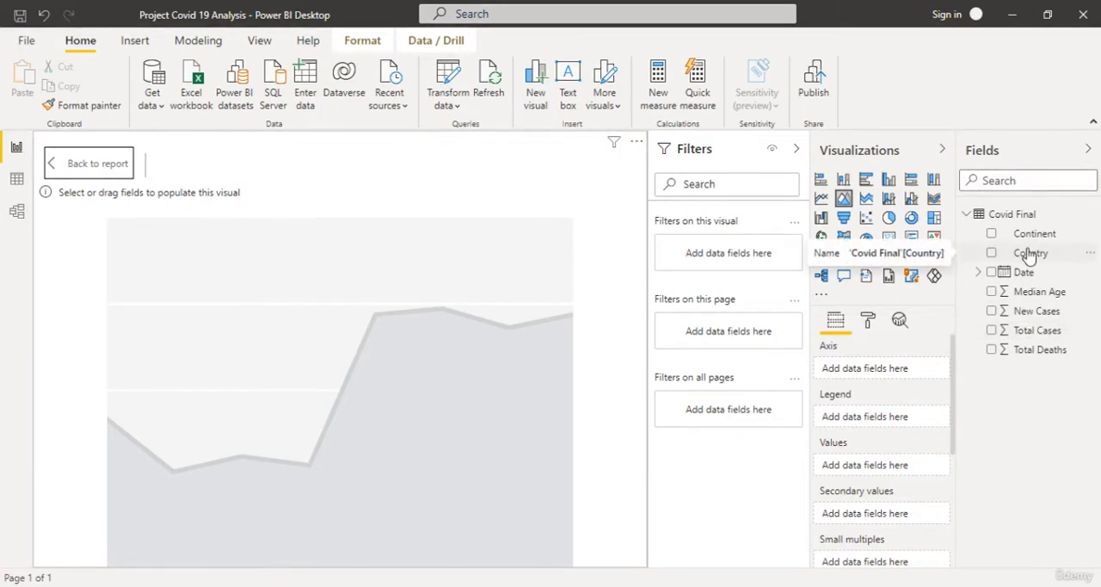
pyautogui.moveTo(1030, 255); pyautogui.dragTo(879, 370)
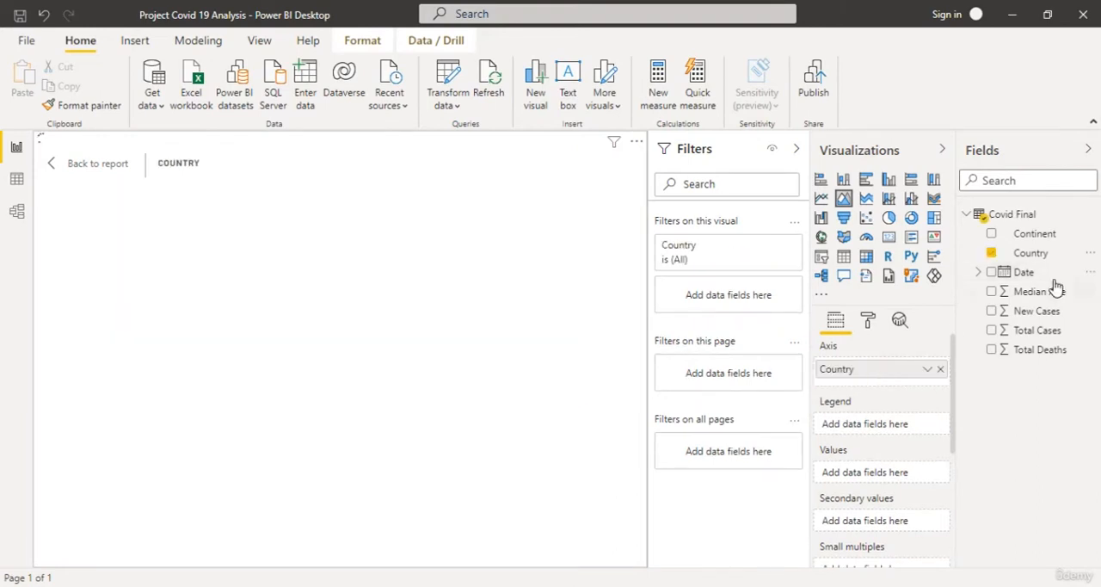
pyautogui.moveTo(1053, 331); pyautogui.dragTo(907, 473)
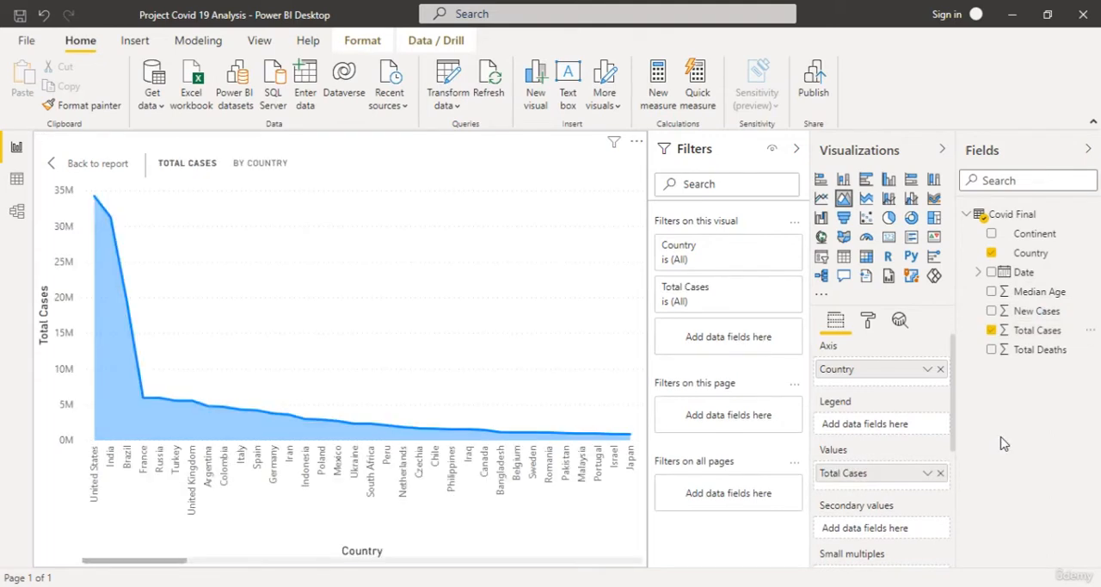
pyautogui.moveTo(428, 354)
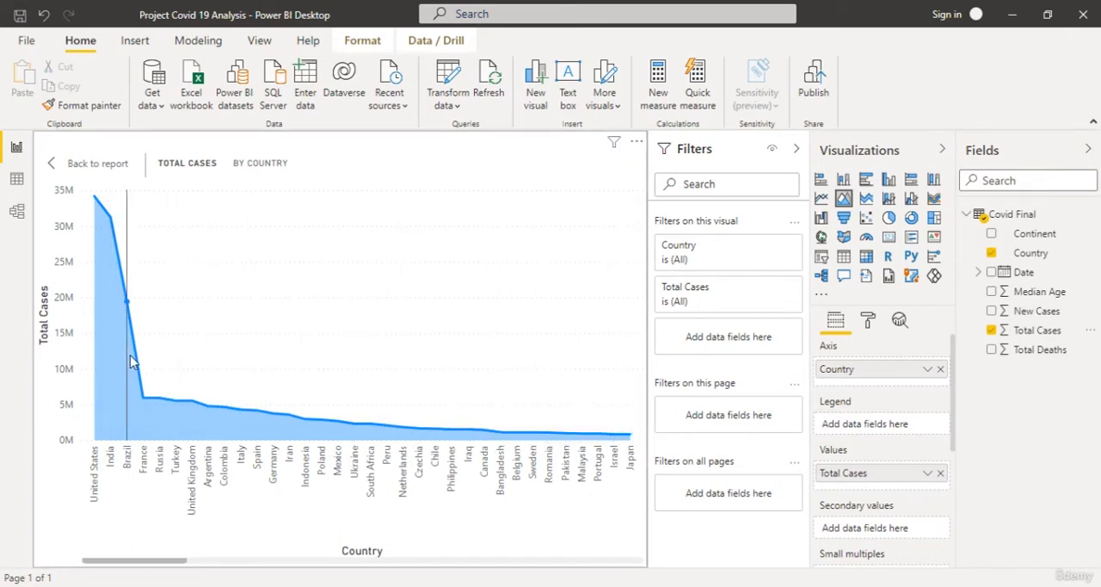
pyautogui.click(102, 164)
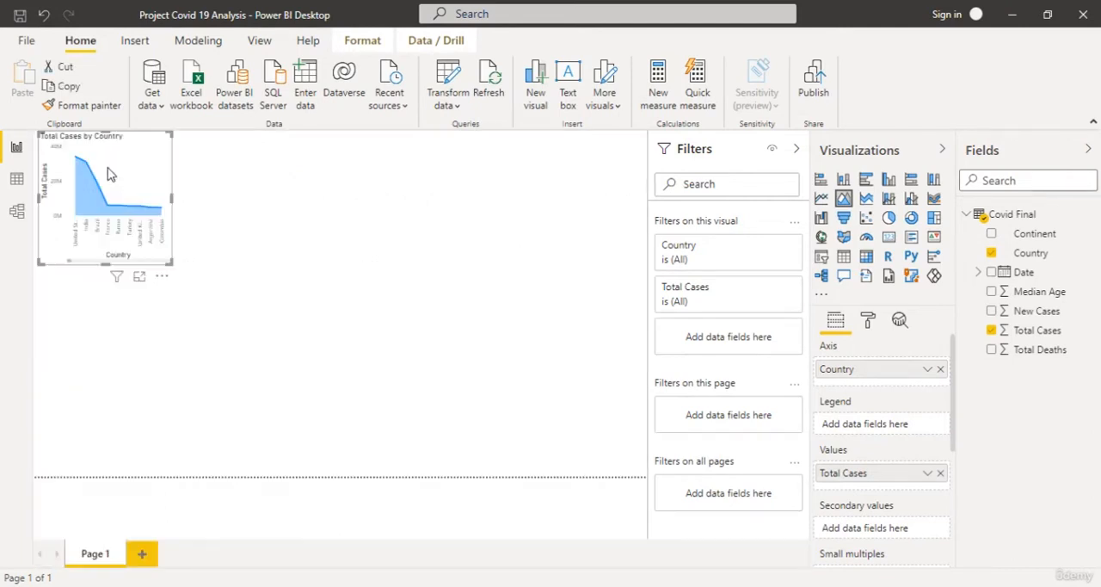
# Enlarge the Total Cases by Country chart on the report page in both width and height.
pyautogui.moveTo(172, 204); pyautogui.dragTo(362, 229)
pyautogui.moveTo(200, 264); pyautogui.dragTo(205, 311)
pyautogui.moveTo(105, 307)
pyautogui.mouseDown()
pyautogui.moveTo(342, 311)
pyautogui.moveTo(93, 299)
pyautogui.mouseUp()
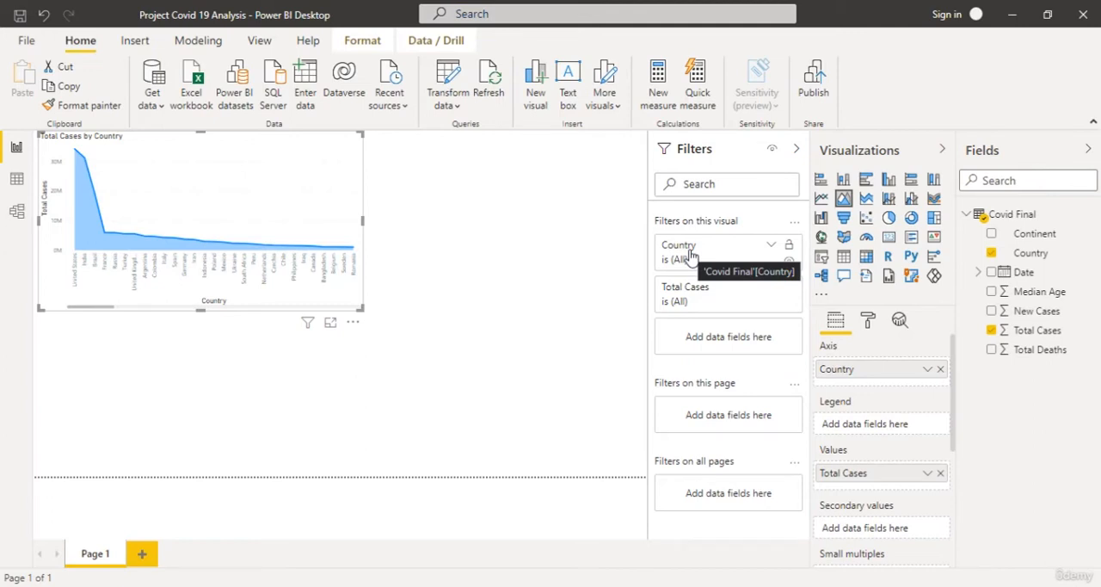
# Apply a Top N filter on Country to the chart, showing the top 10 by Total Cases.
pyautogui.click(773, 247)
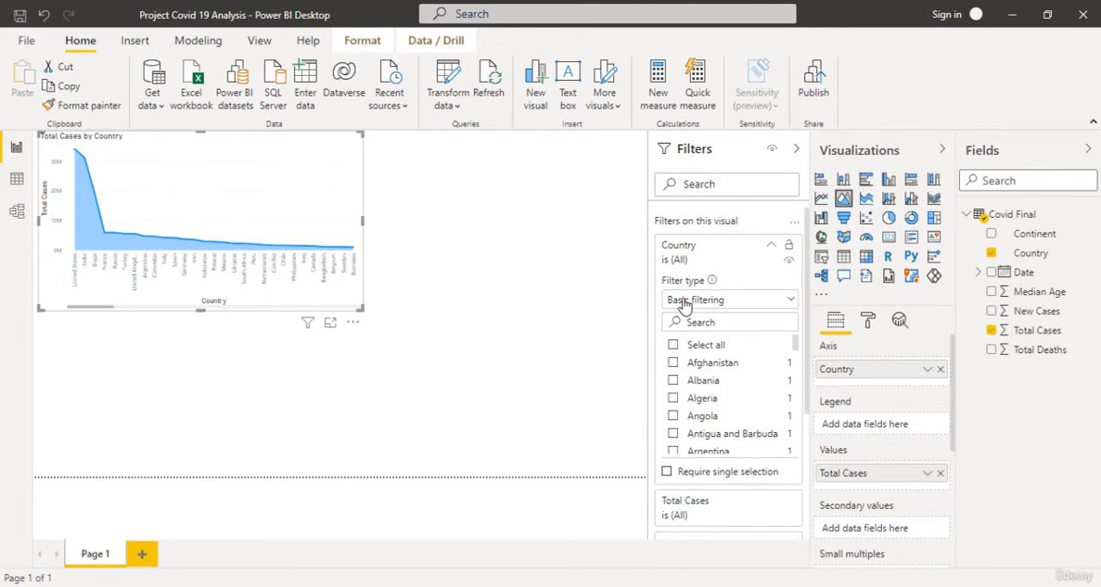
pyautogui.click(684, 303)
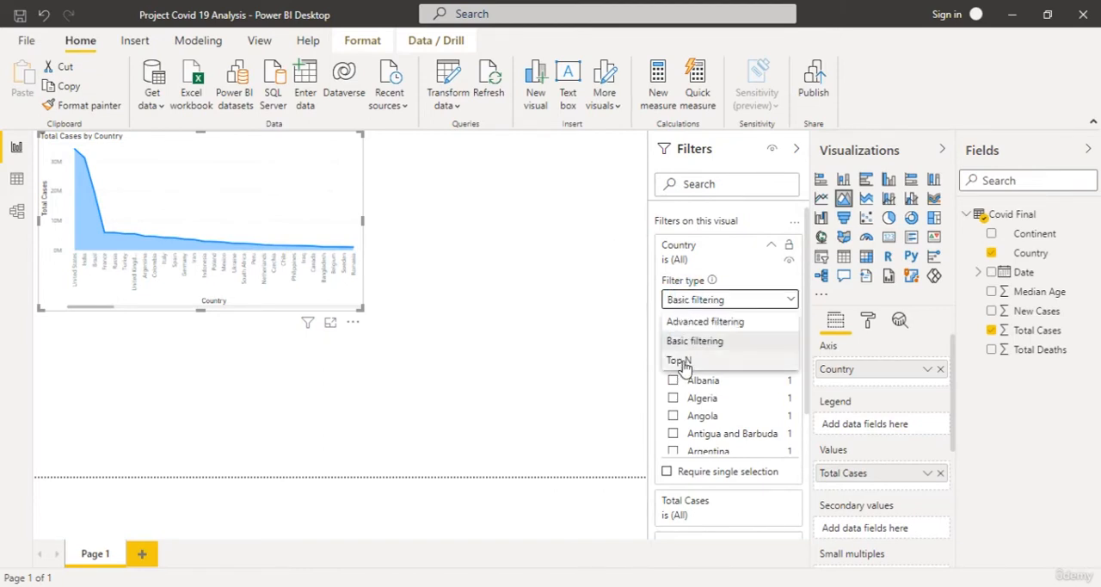
pyautogui.click(682, 362)
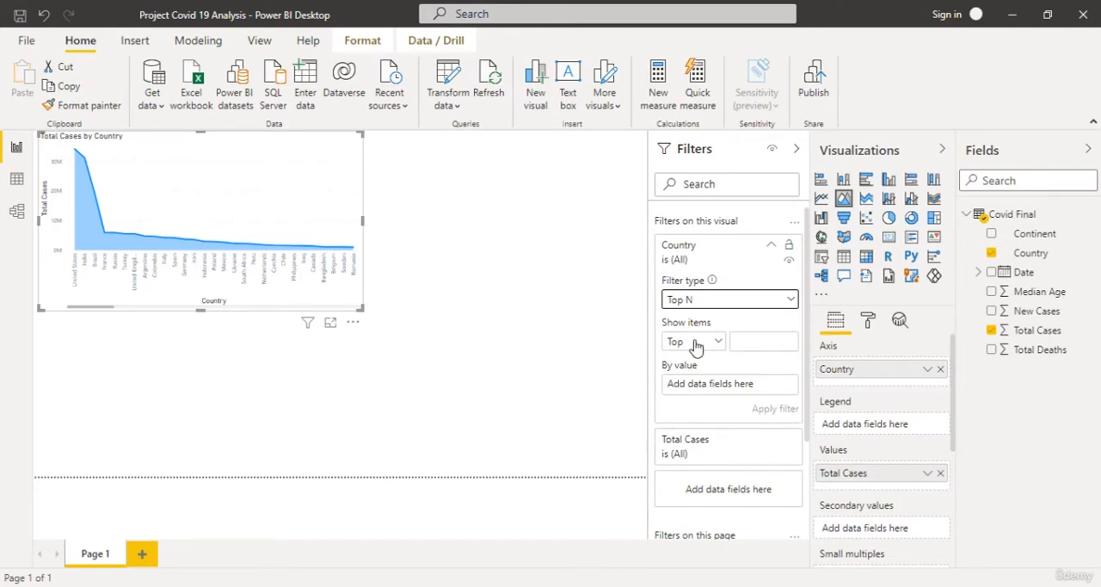
pyautogui.click(702, 342)
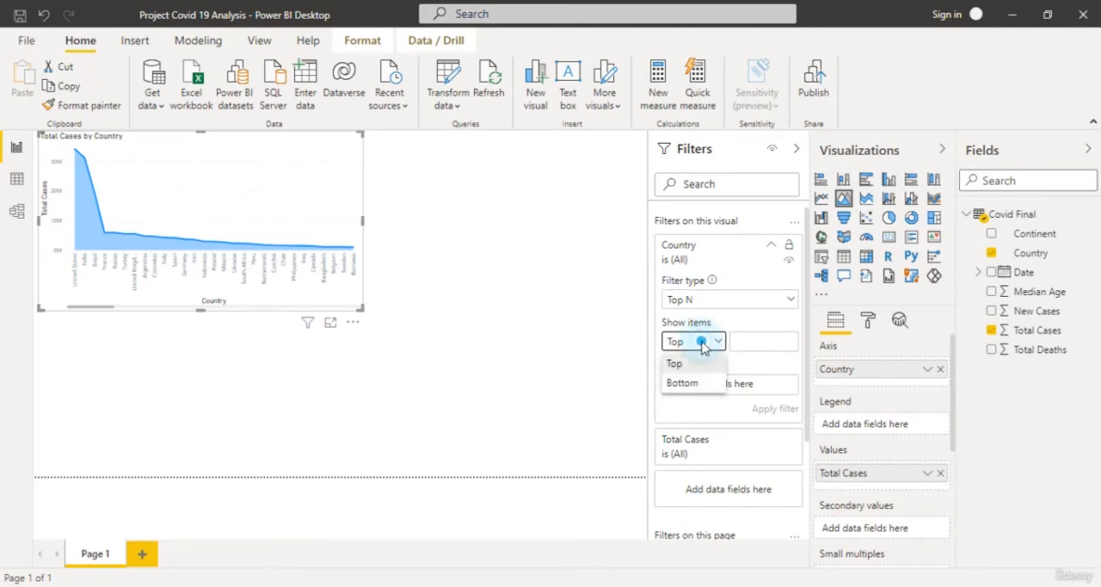
pyautogui.click(693, 363)
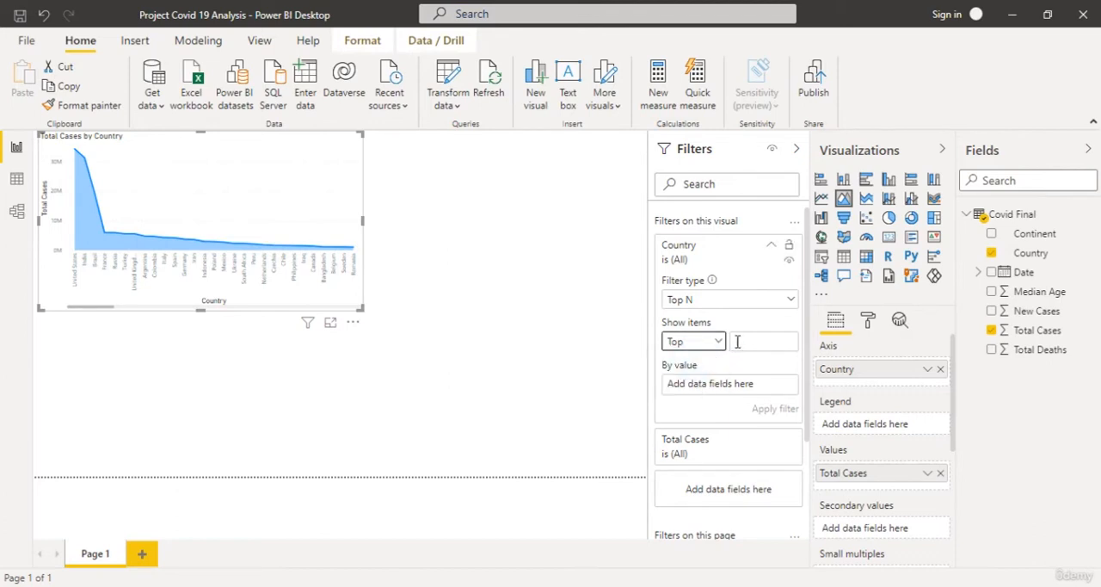
pyautogui.click(740, 342)
pyautogui.click(1024, 335)
pyautogui.moveTo(1023, 340); pyautogui.dragTo(727, 391)
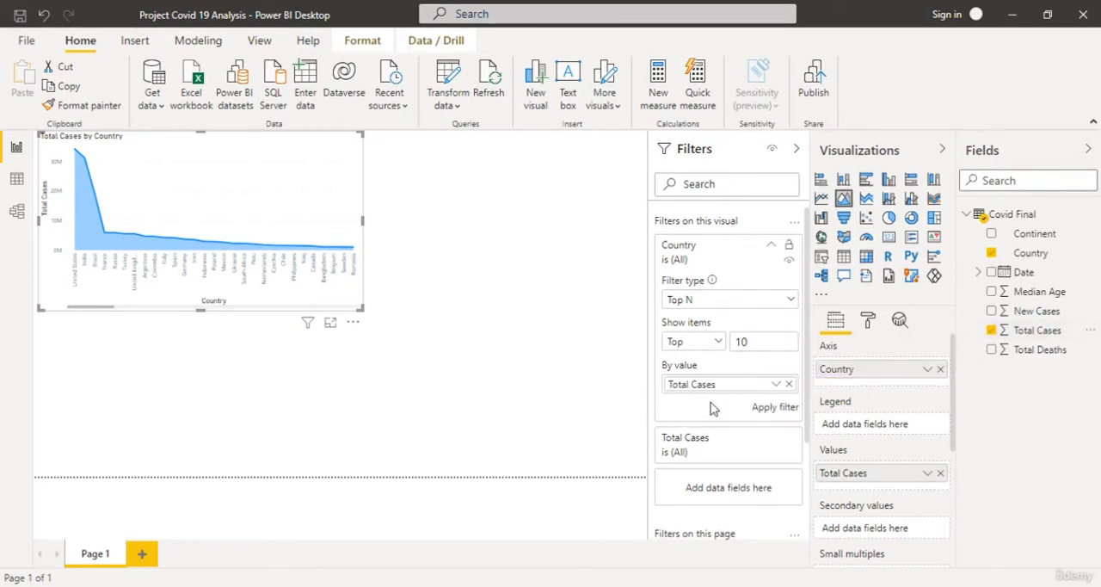
pyautogui.click(770, 409)
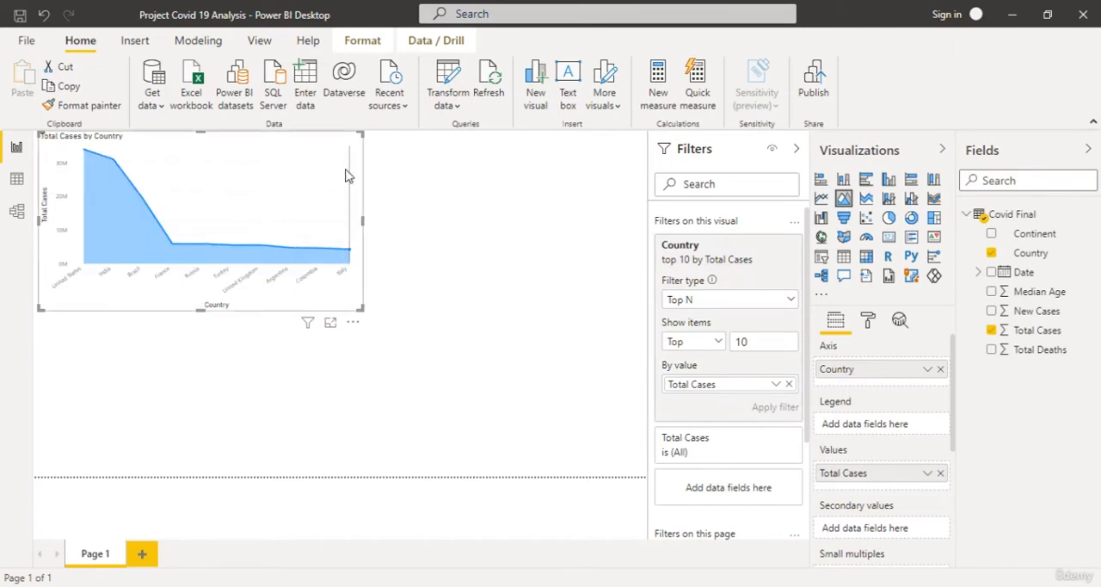
# Show the area chart in focus mode with the Filters pane collapsed and its formatting options open.
pyautogui.click(331, 325)
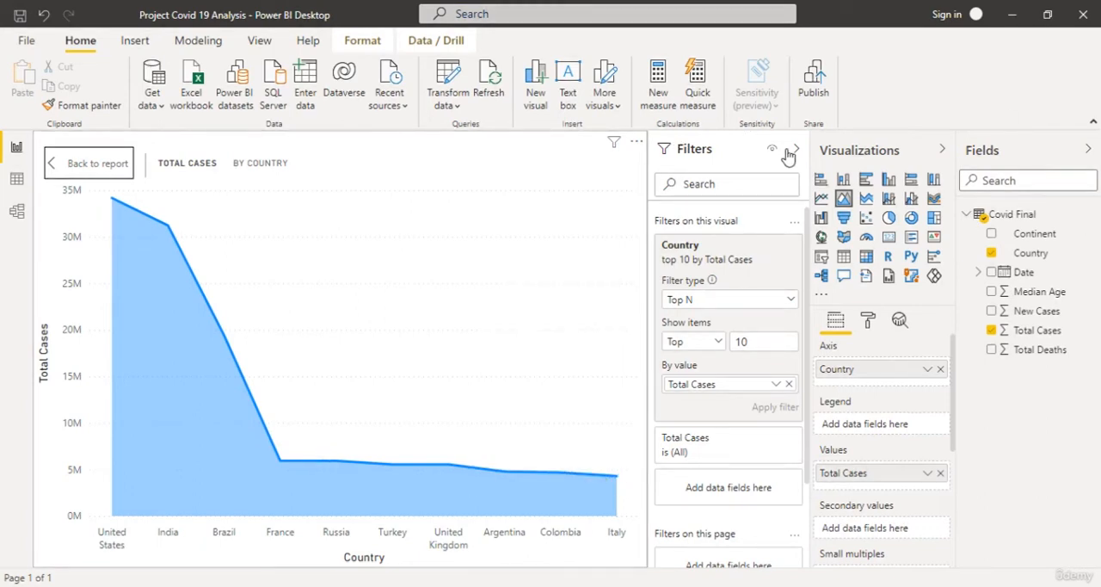
pyautogui.click(798, 151)
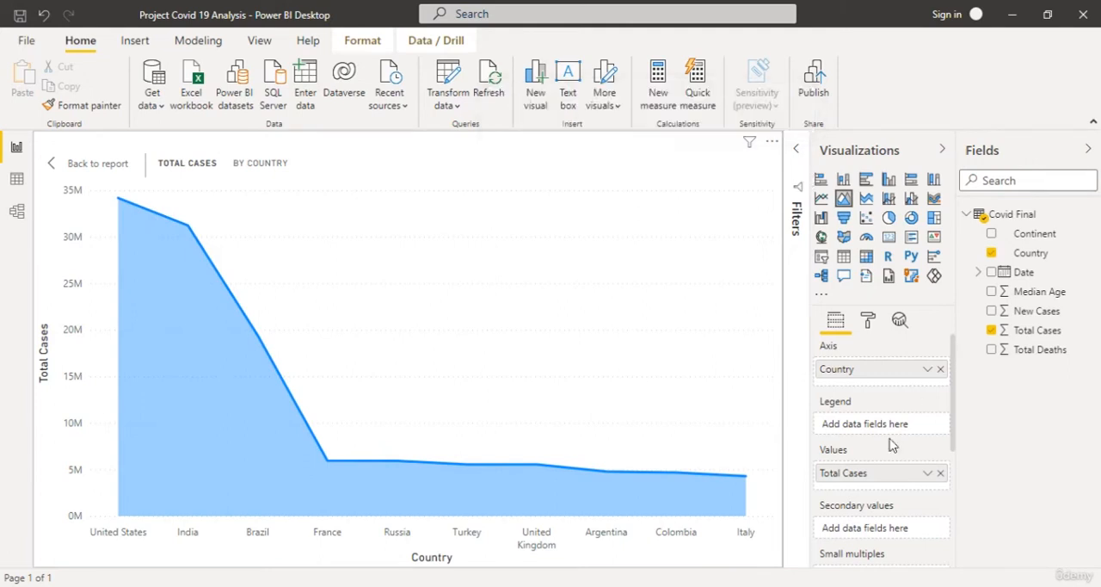
pyautogui.click(869, 320)
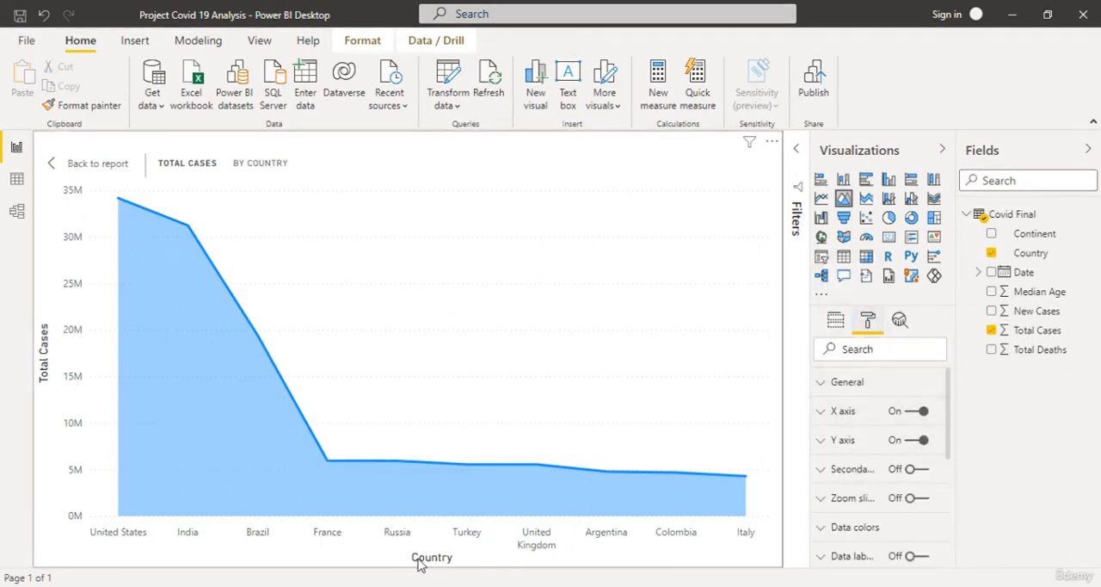
pyautogui.moveTo(499, 438)
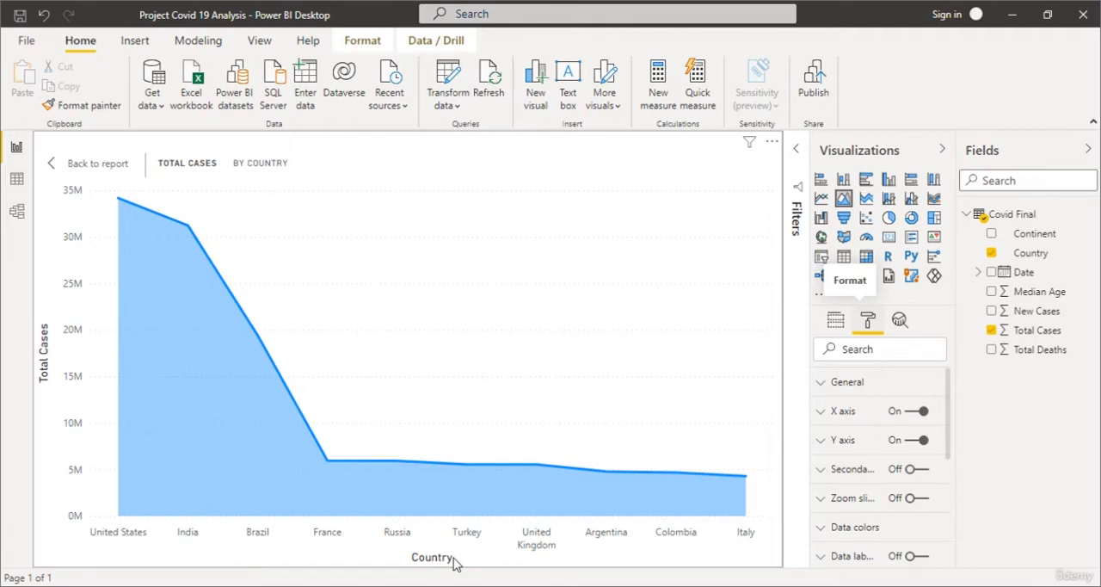
# Back on the report page, center the chart's title and set its text size to 16 pt.
pyautogui.scroll(-3, 890, 456)
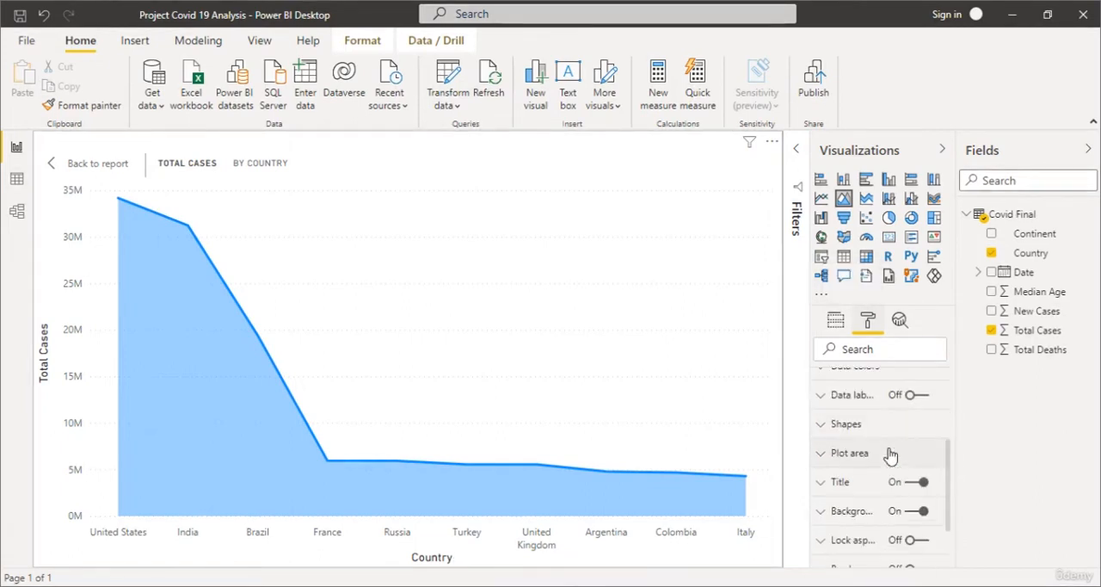
pyautogui.click(822, 482)
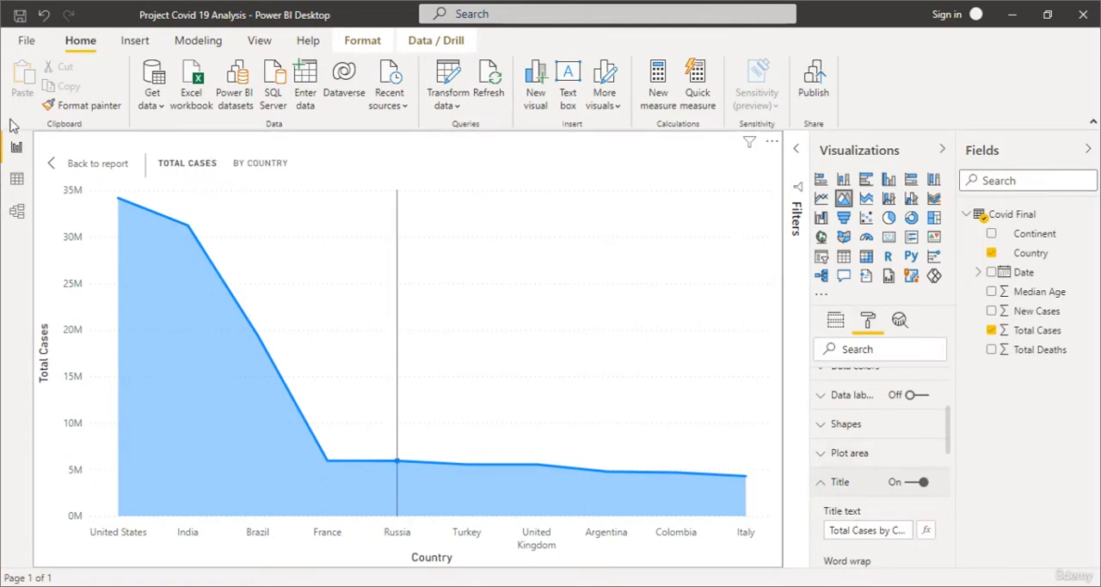
pyautogui.click(57, 167)
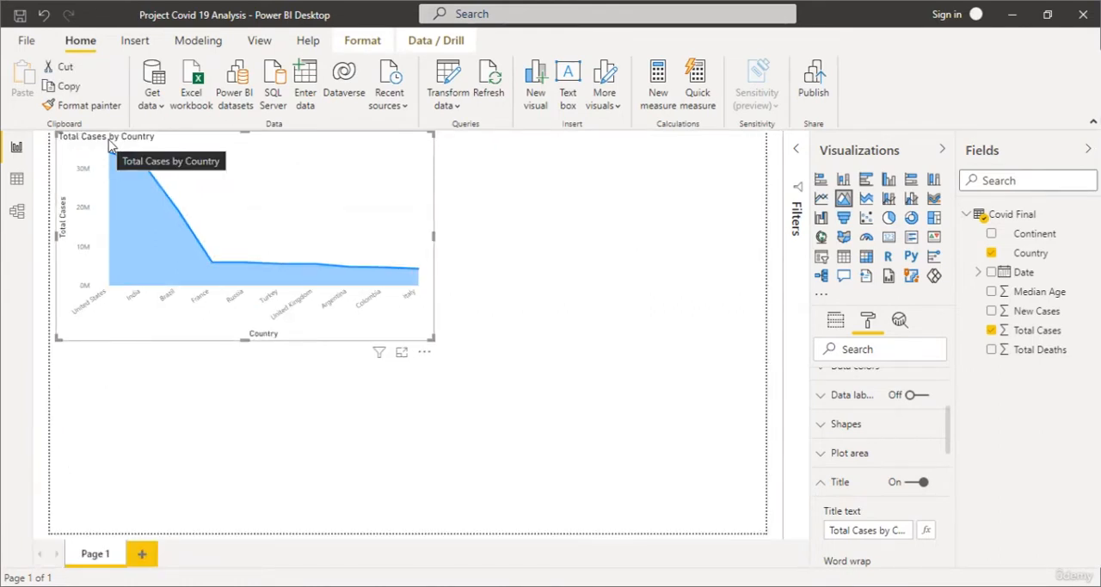
pyautogui.scroll(-5, 903, 464)
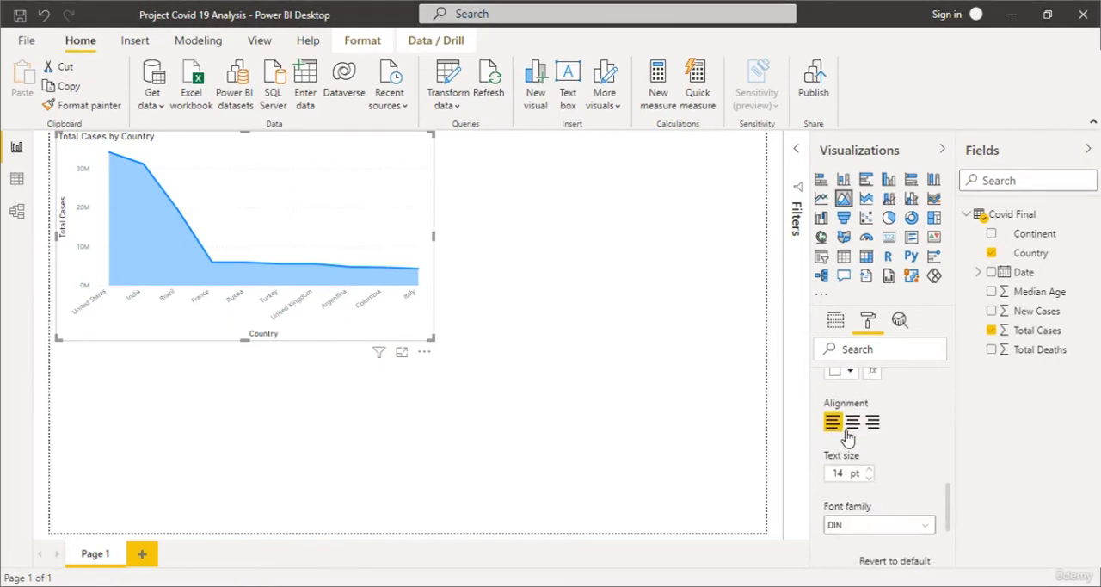
pyautogui.click(851, 423)
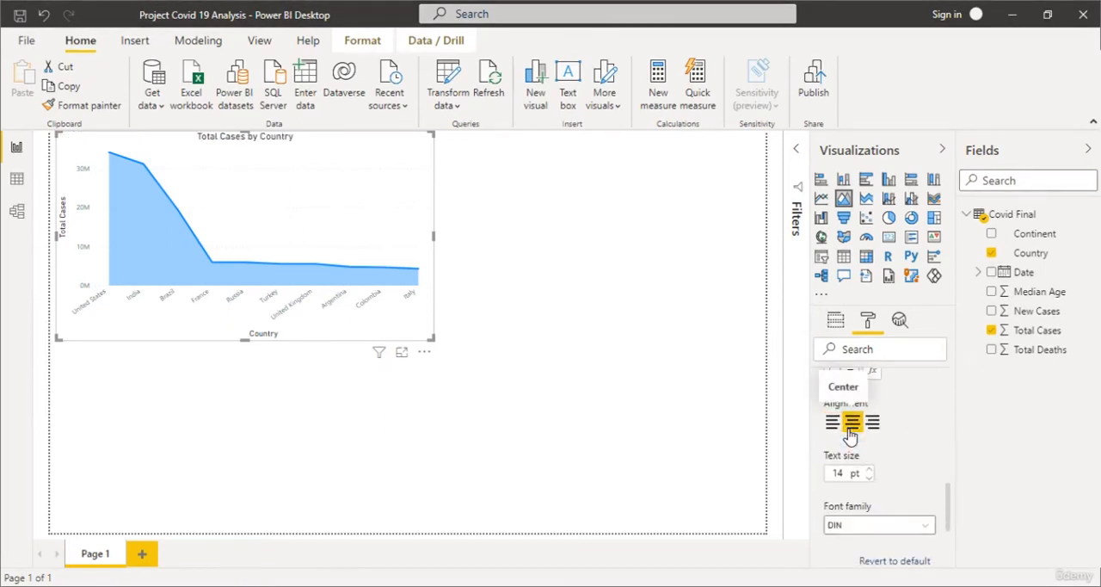
pyautogui.click(869, 470)
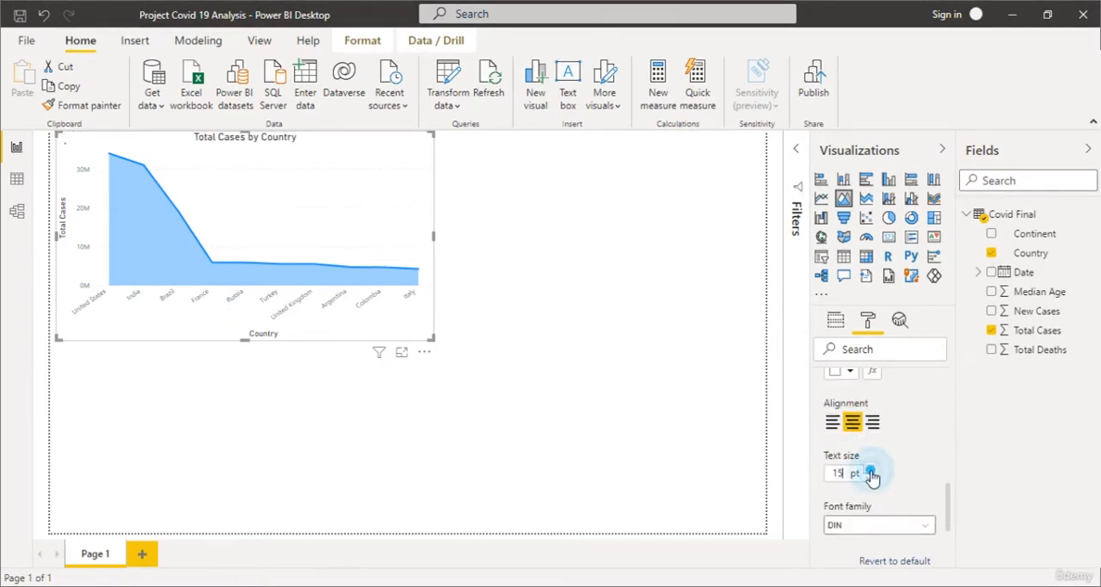
pyautogui.click(870, 470)
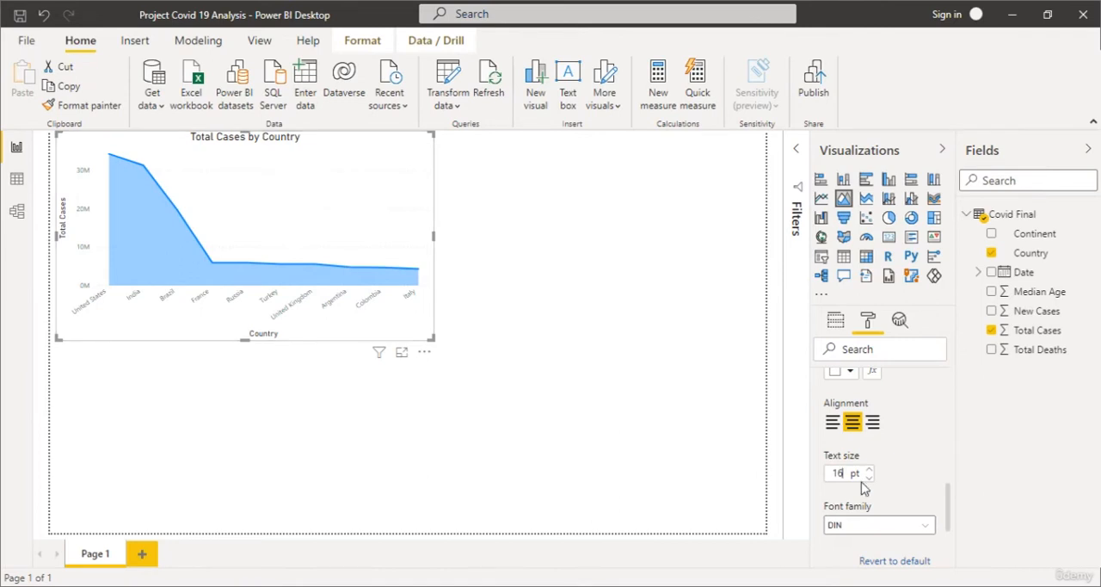
pyautogui.scroll(5, 860, 482)
pyautogui.click(839, 483)
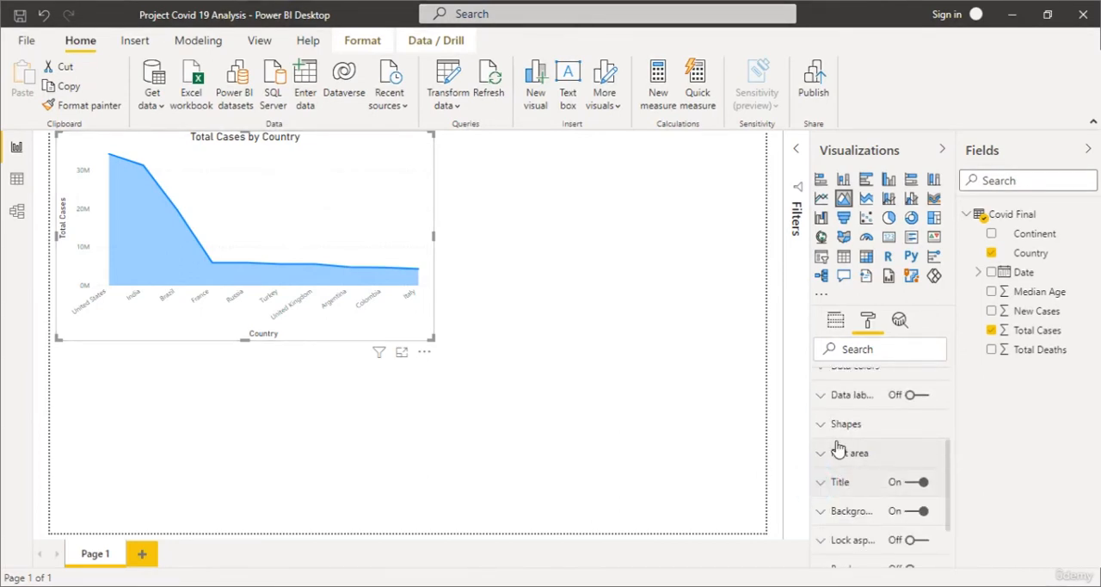
# Turn on data labels for the area chart and inspect the country values in focus mode.
pyautogui.click(917, 397)
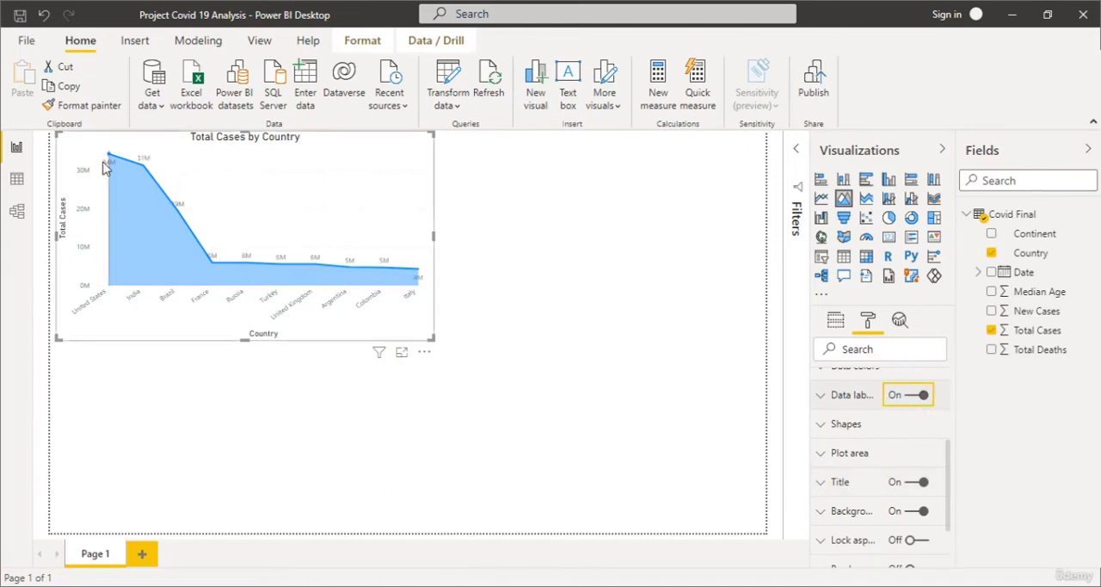
pyautogui.moveTo(109, 160)
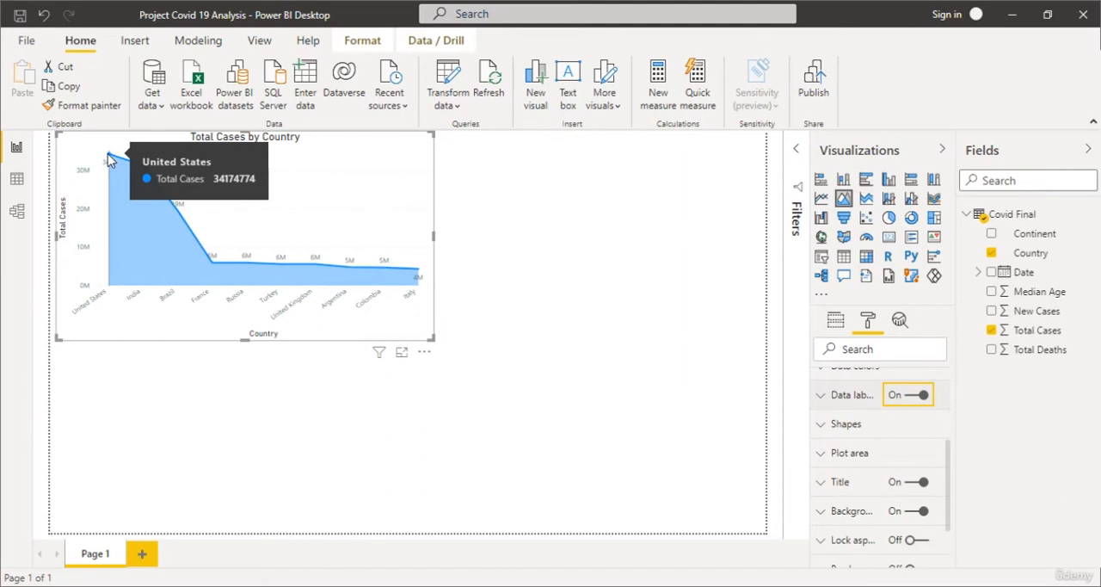
pyautogui.click(402, 352)
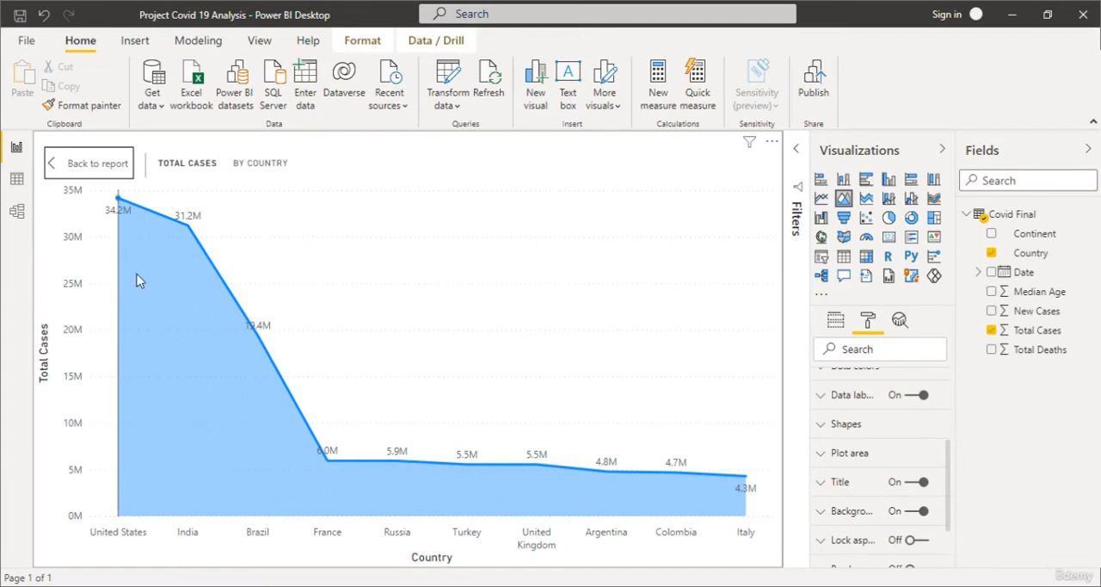
pyautogui.moveTo(184, 226)
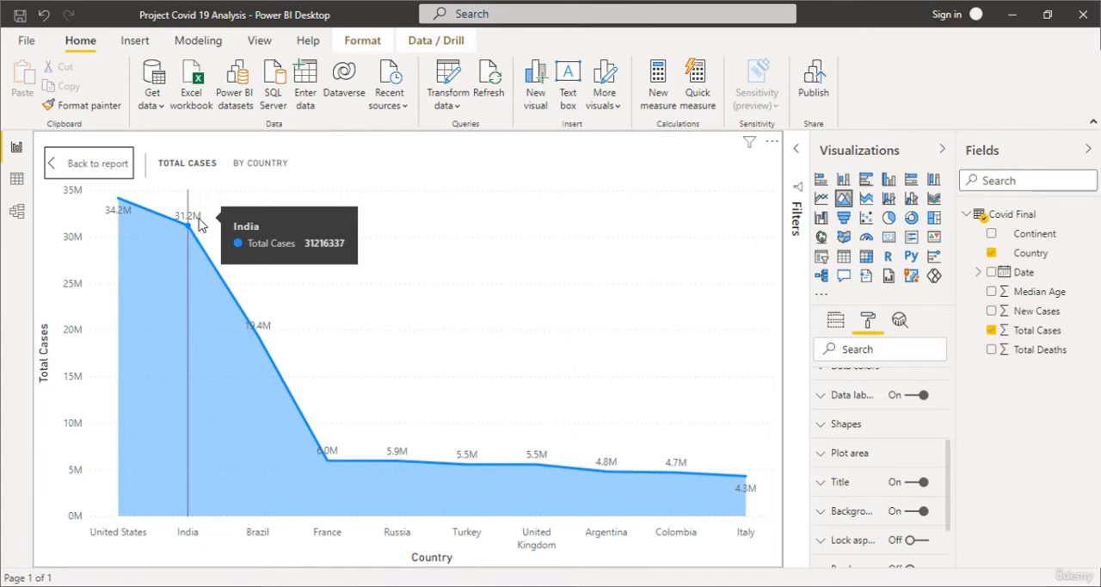
# Change the chart's Total Cases data color to a dark red shade from the theme colors.
pyautogui.scroll(3, 843, 499)
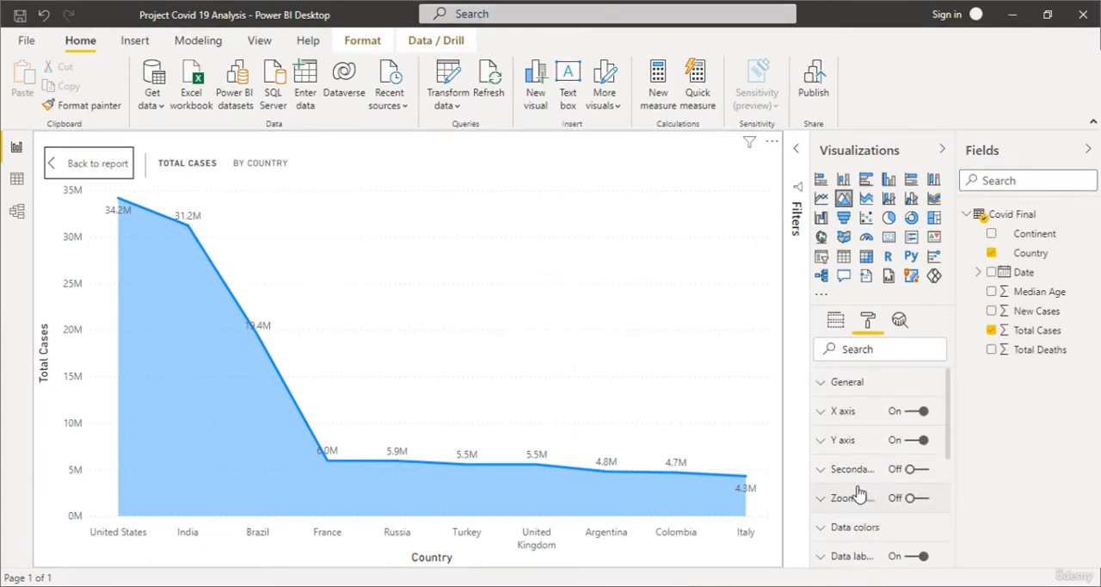
pyautogui.click(824, 526)
pyautogui.scroll(-2, 895, 429)
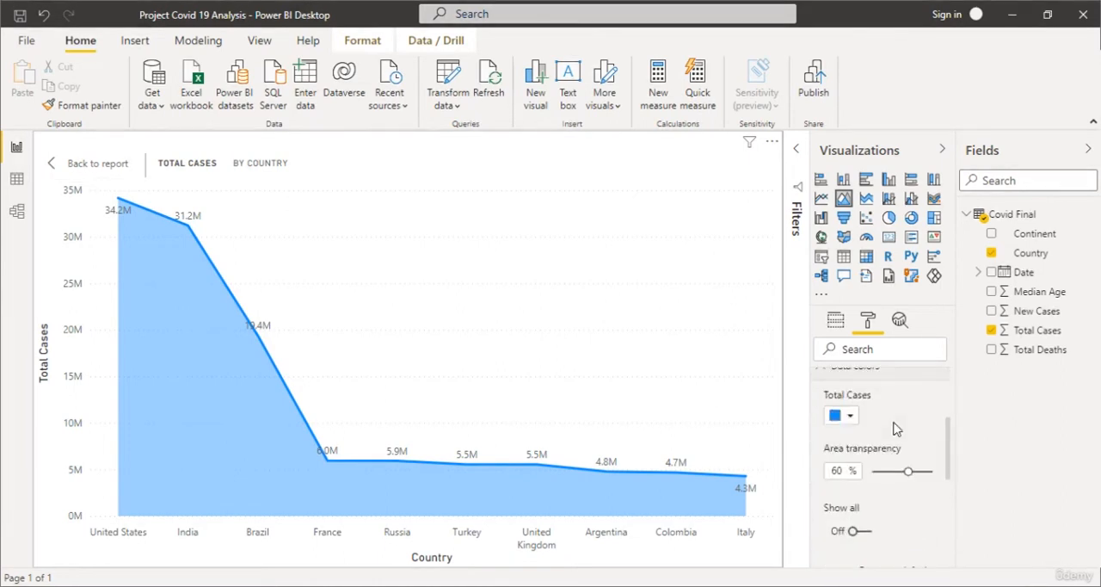
pyautogui.click(842, 415)
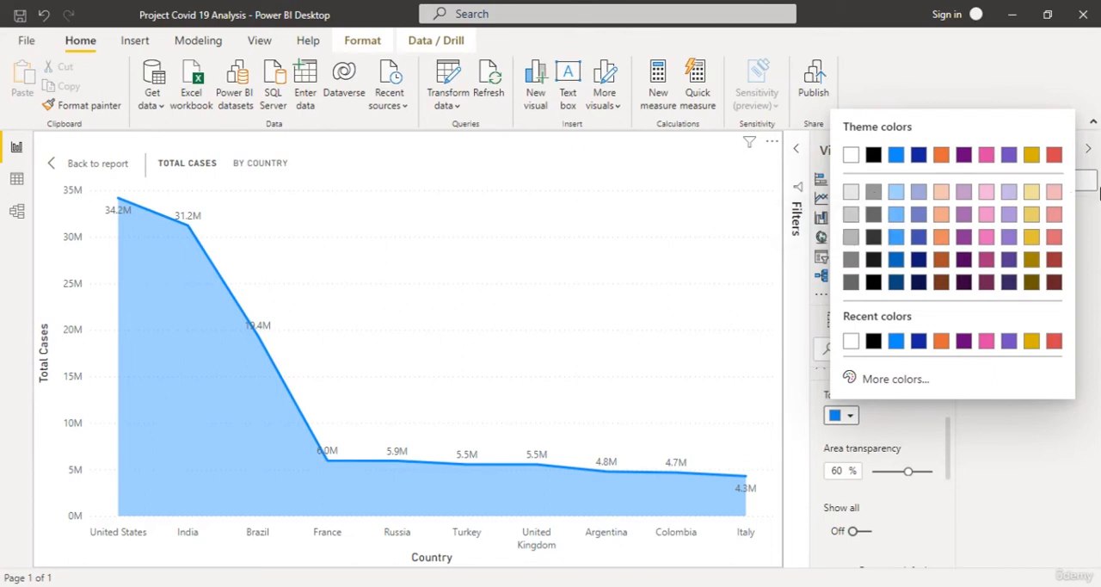
pyautogui.click(1055, 235)
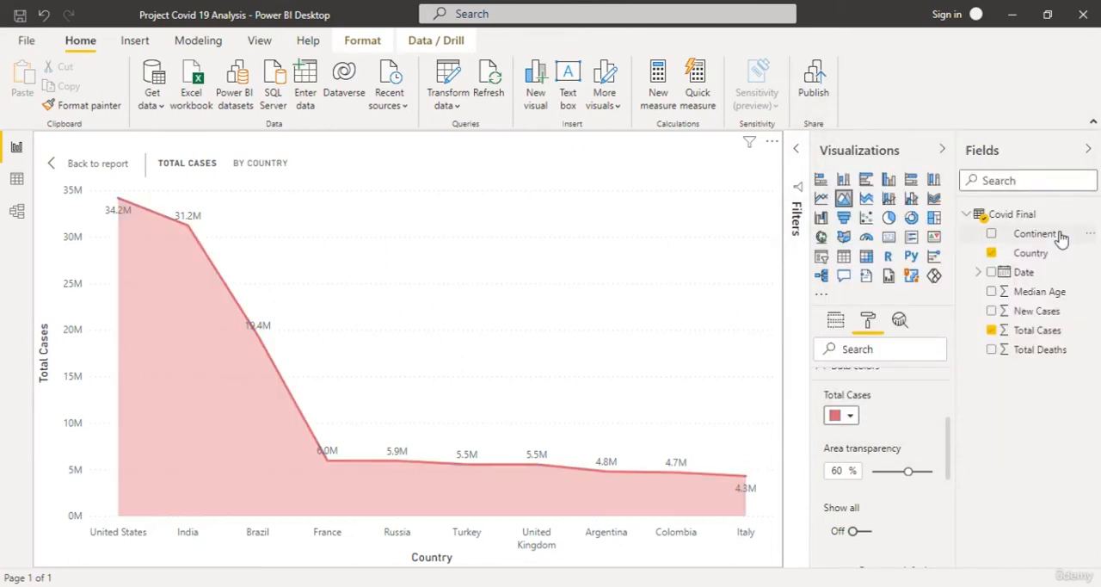
pyautogui.click(849, 417)
pyautogui.click(1055, 259)
# Return to the report page and shrink the area chart from its lower-right corner.
pyautogui.click(76, 165)
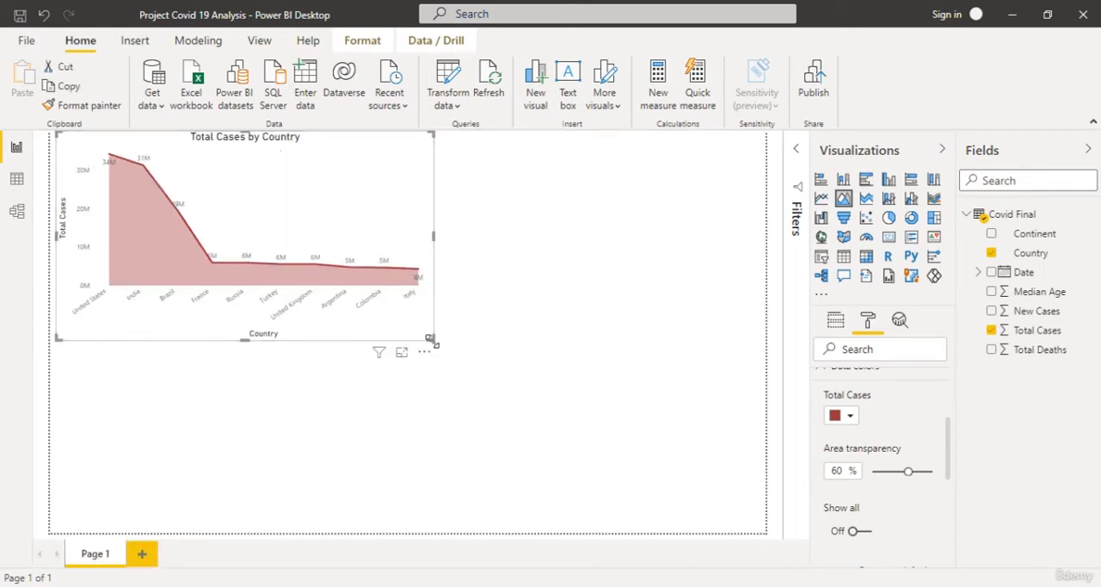
pyautogui.moveTo(432, 339); pyautogui.dragTo(353, 297)
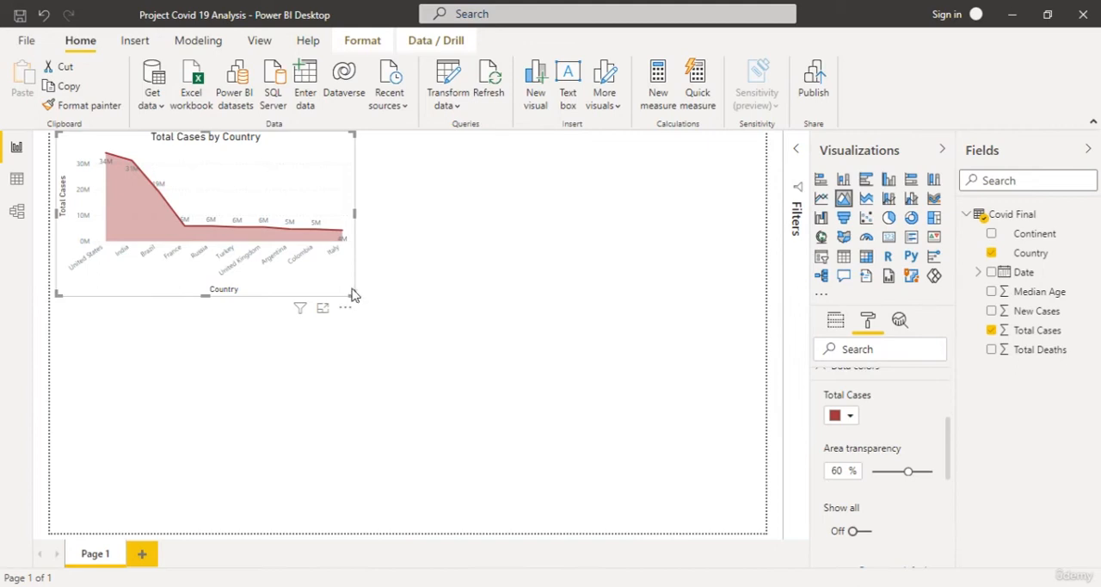
# Customize the current report theme with a general text font size of 12 pt and apply it.
pyautogui.click(272, 39)
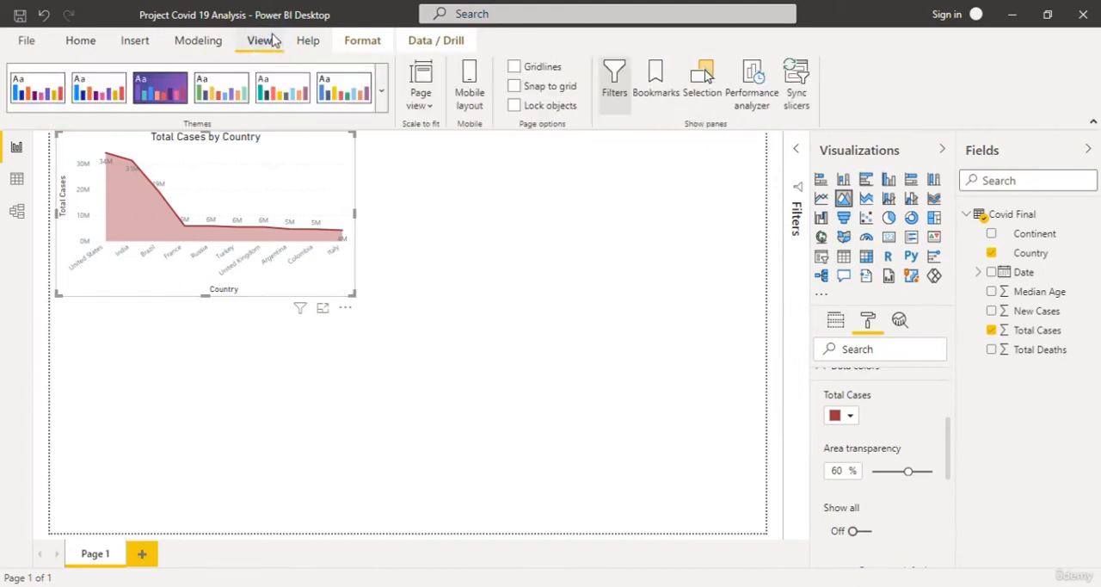
pyautogui.click(382, 97)
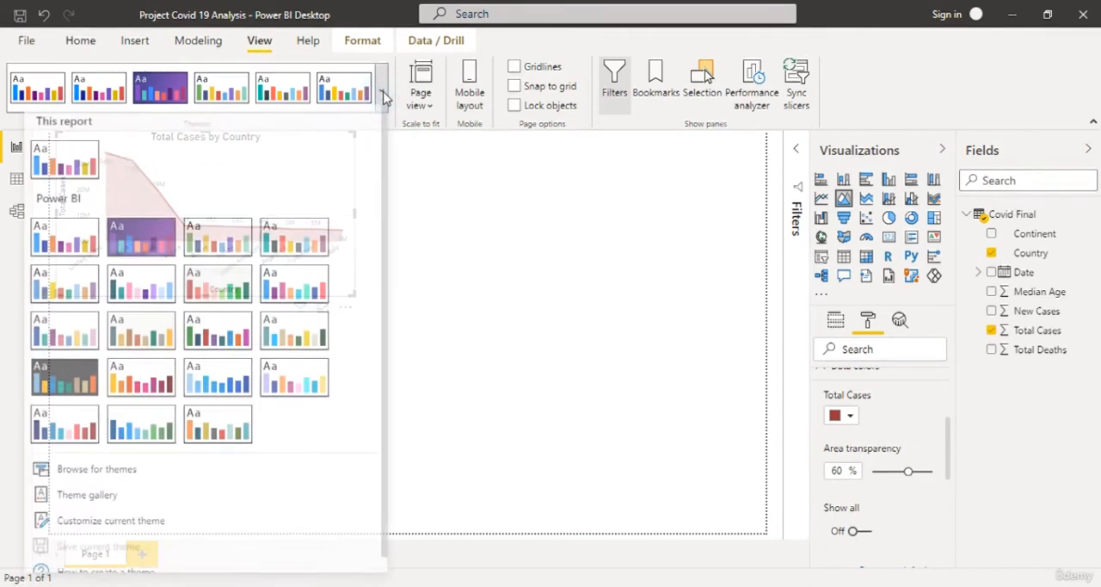
pyautogui.click(108, 528)
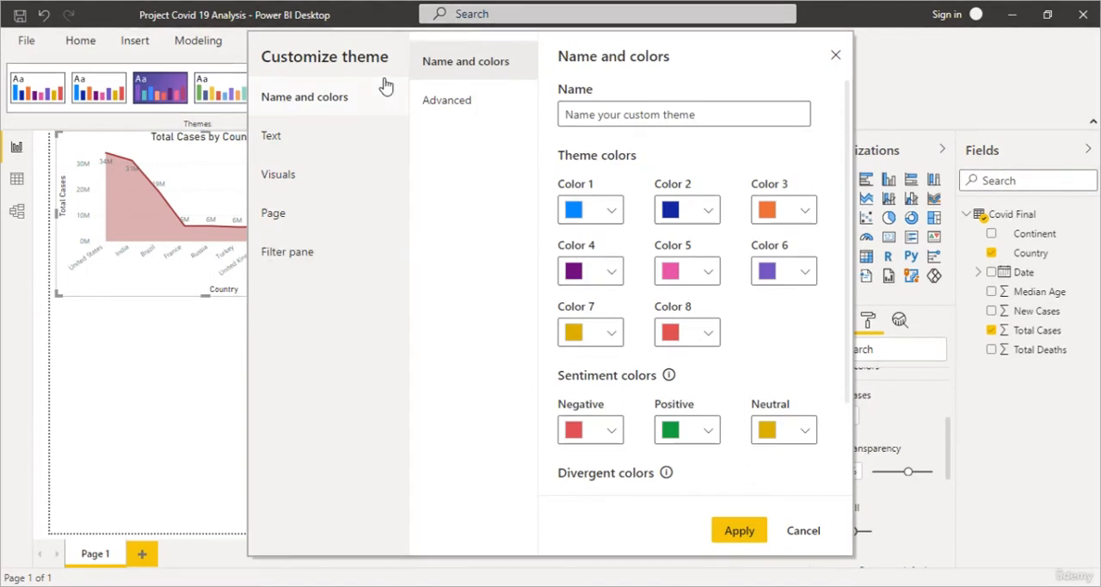
pyautogui.click(319, 148)
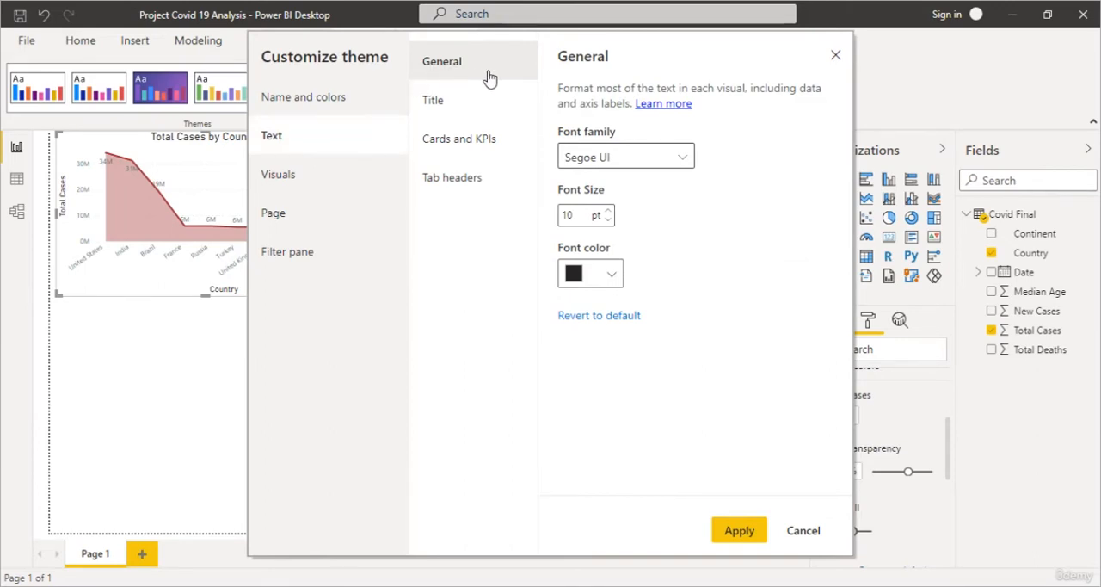
pyautogui.click(609, 210)
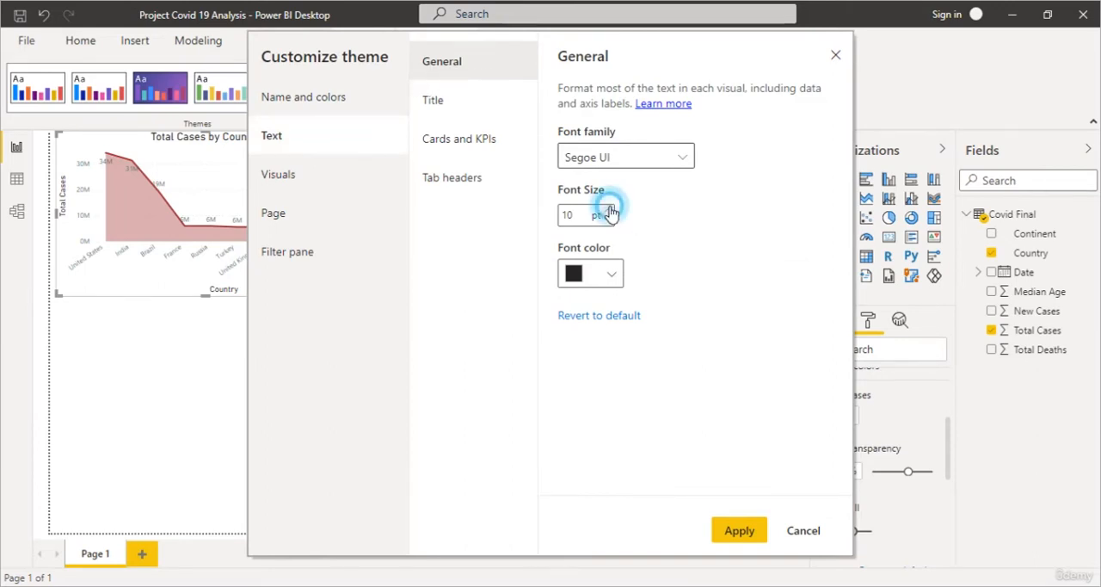
pyautogui.click(609, 211)
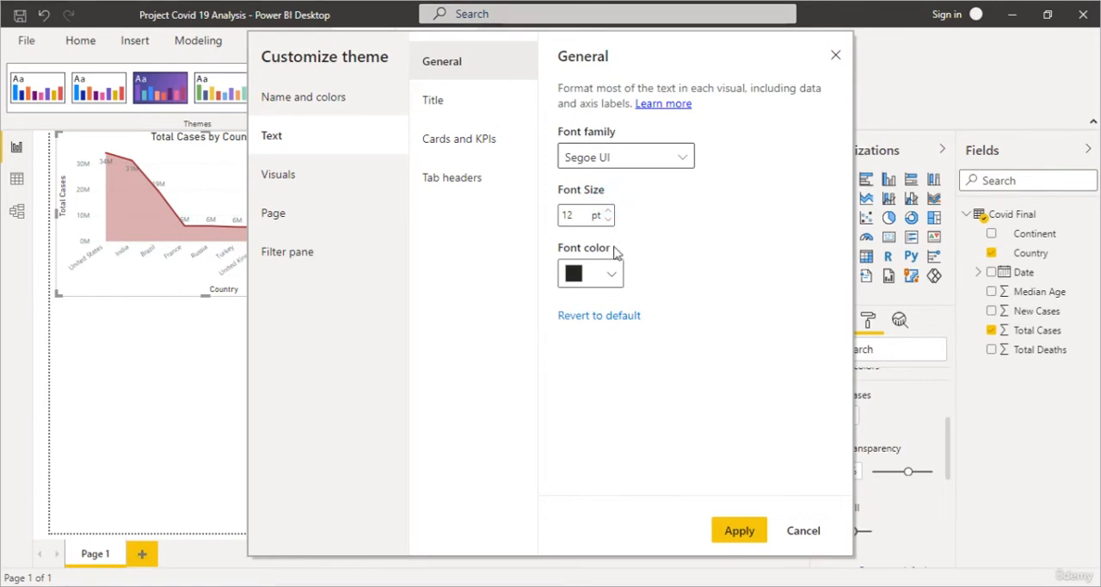
pyautogui.click(738, 531)
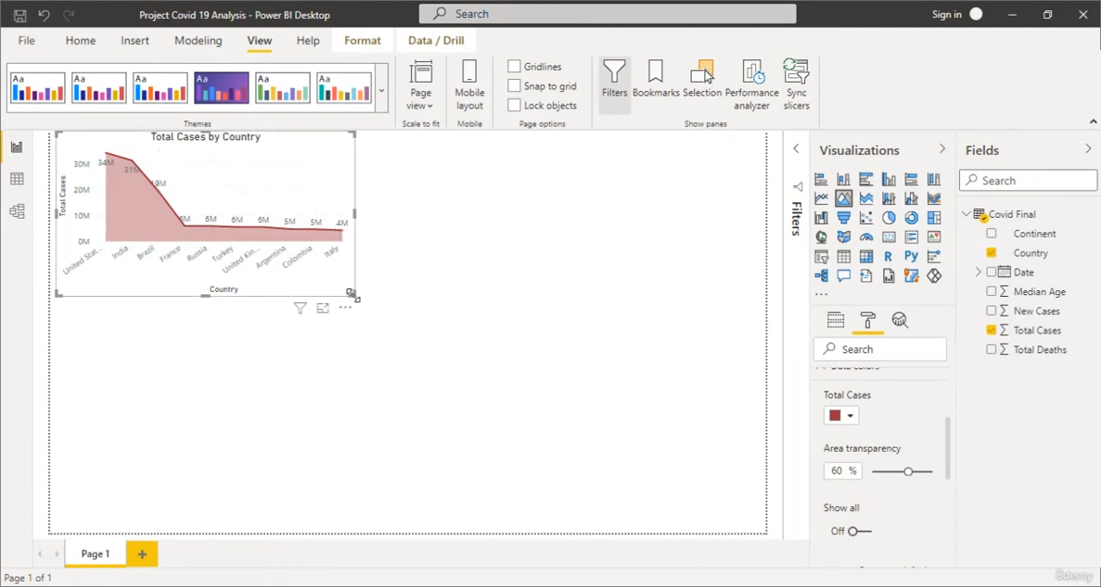
# Enlarge the area chart slightly and move it down and inward from the page's upper-left corner.
pyautogui.moveTo(353, 294); pyautogui.dragTo(403, 332)
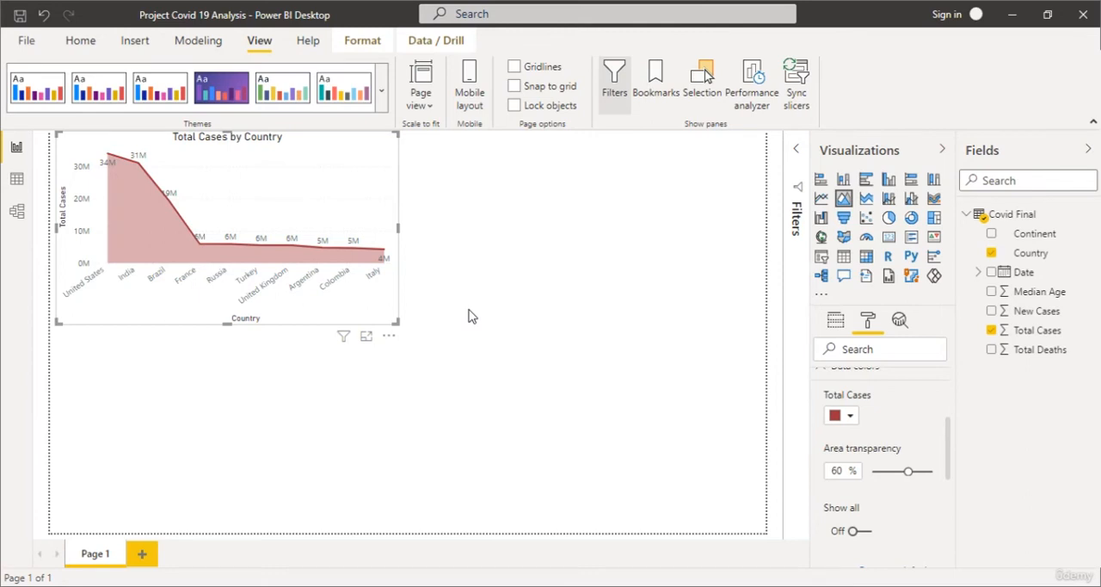
pyautogui.click(469, 315)
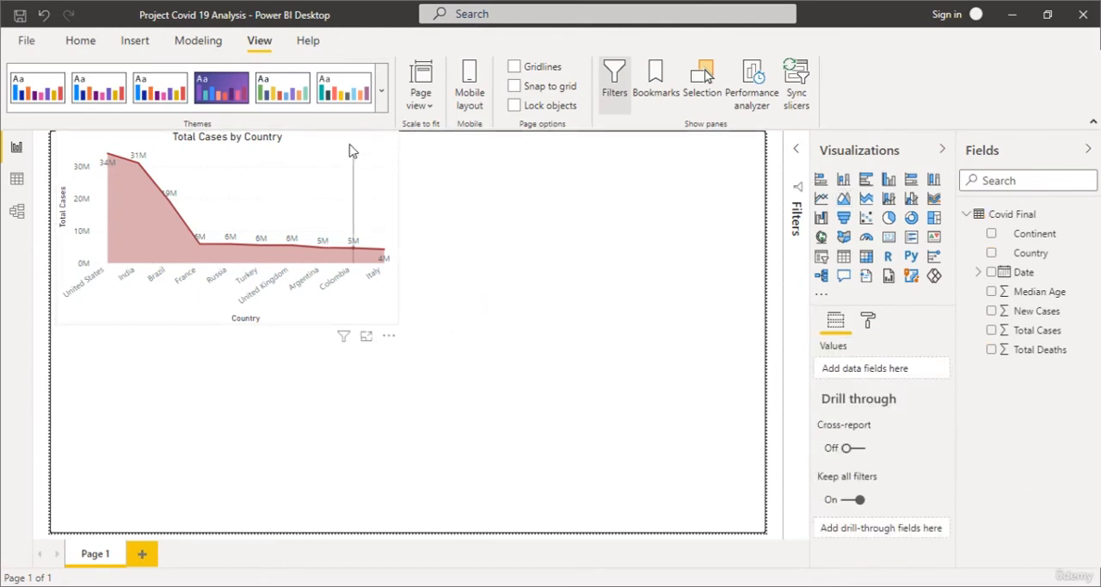
pyautogui.moveTo(340, 201); pyautogui.dragTo(370, 253)
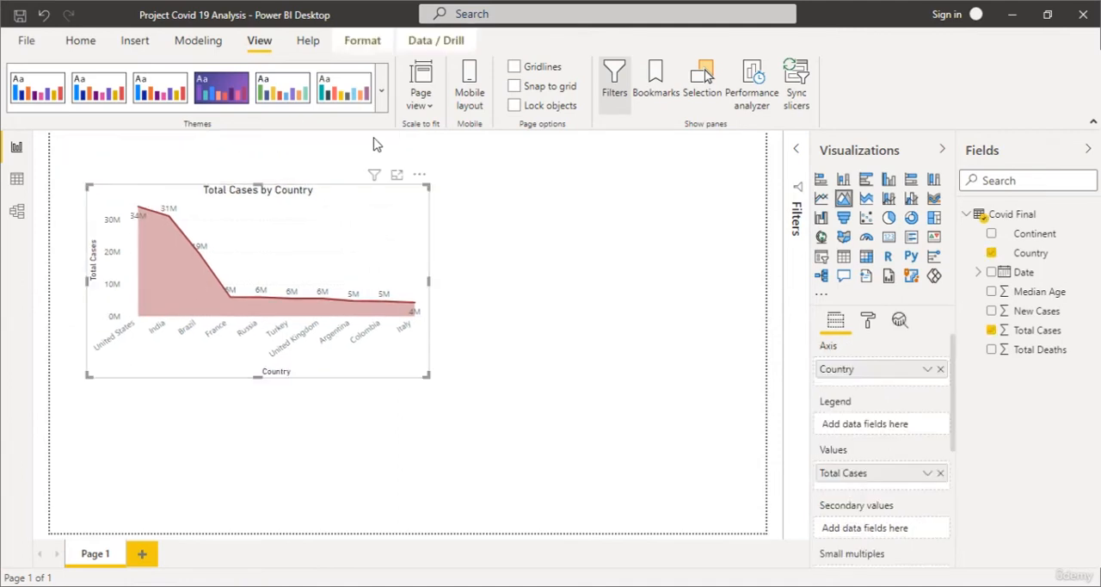
pyautogui.click(466, 234)
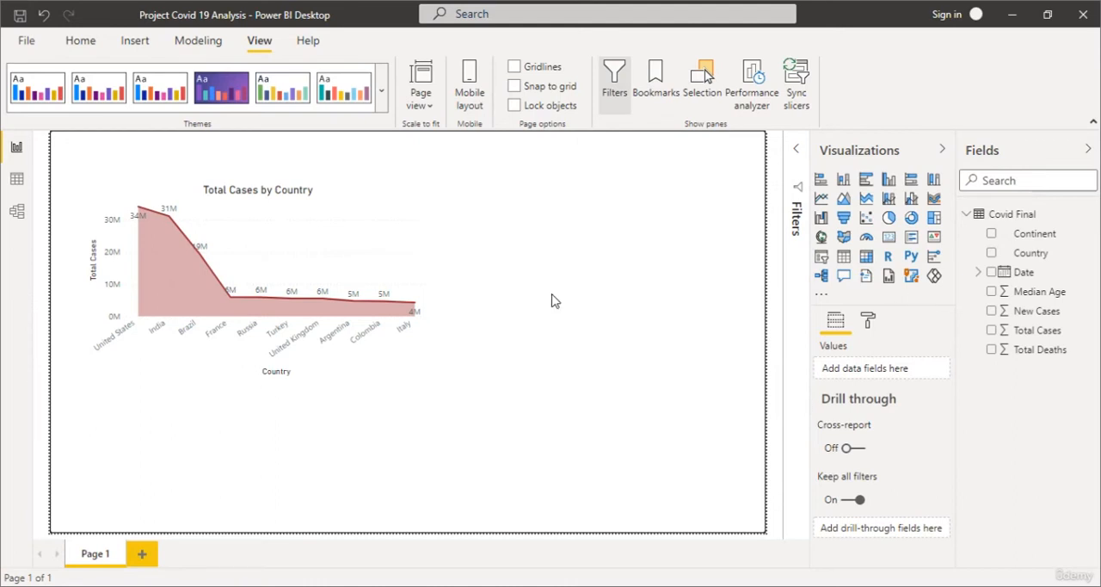
# Add an empty pie chart, place it below and to the right of the area chart, and make it slightly taller.
pyautogui.click(887, 220)
pyautogui.moveTo(234, 415); pyautogui.dragTo(501, 381)
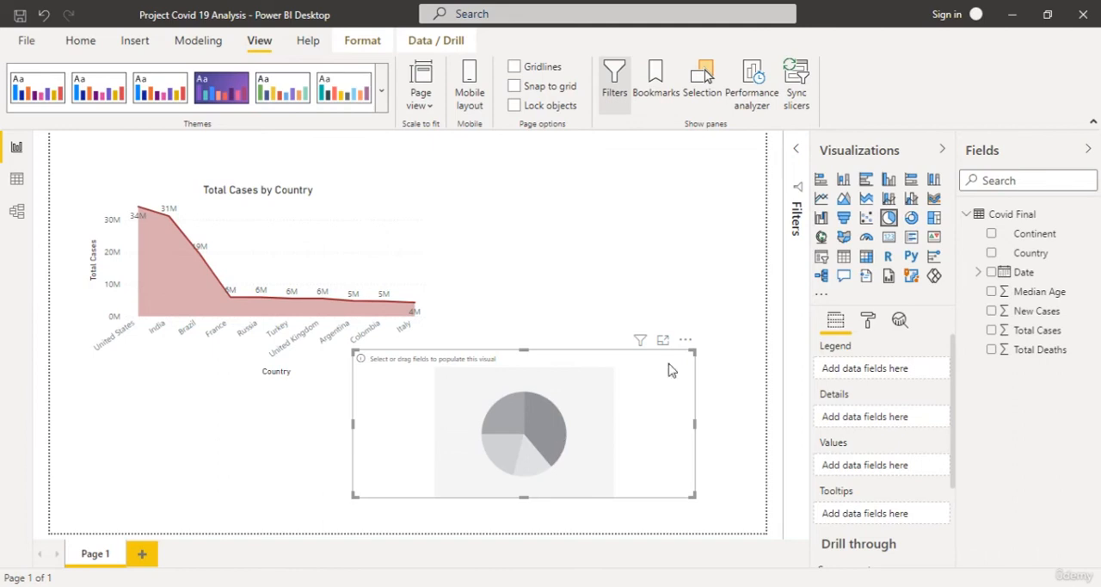
pyautogui.moveTo(524, 351); pyautogui.dragTo(525, 345)
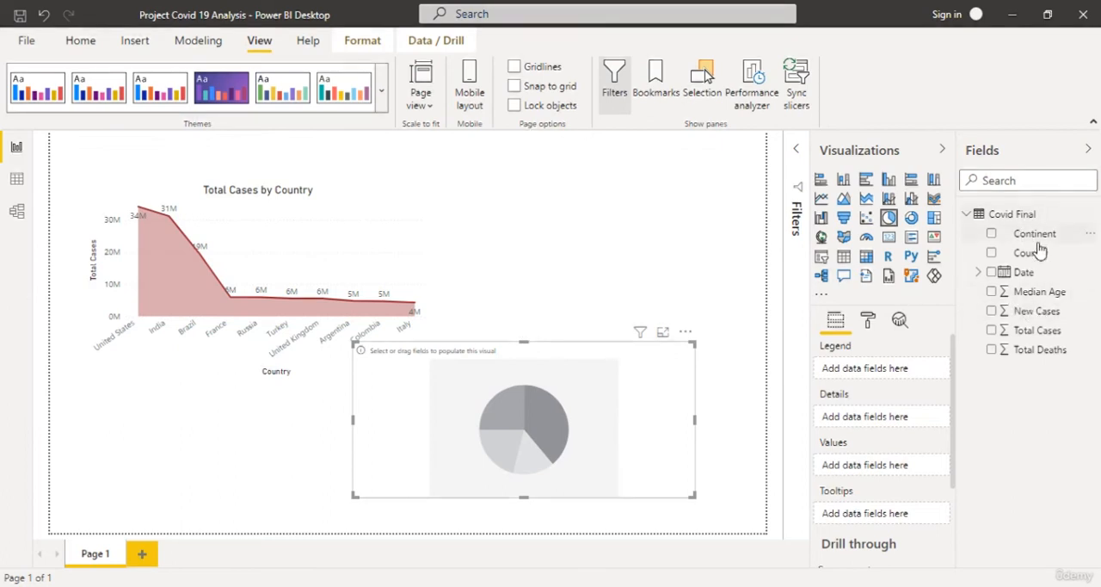
# Assign Continent as the new pie chart's legend and Total Deaths as its values.
pyautogui.moveTo(1040, 243); pyautogui.dragTo(883, 376)
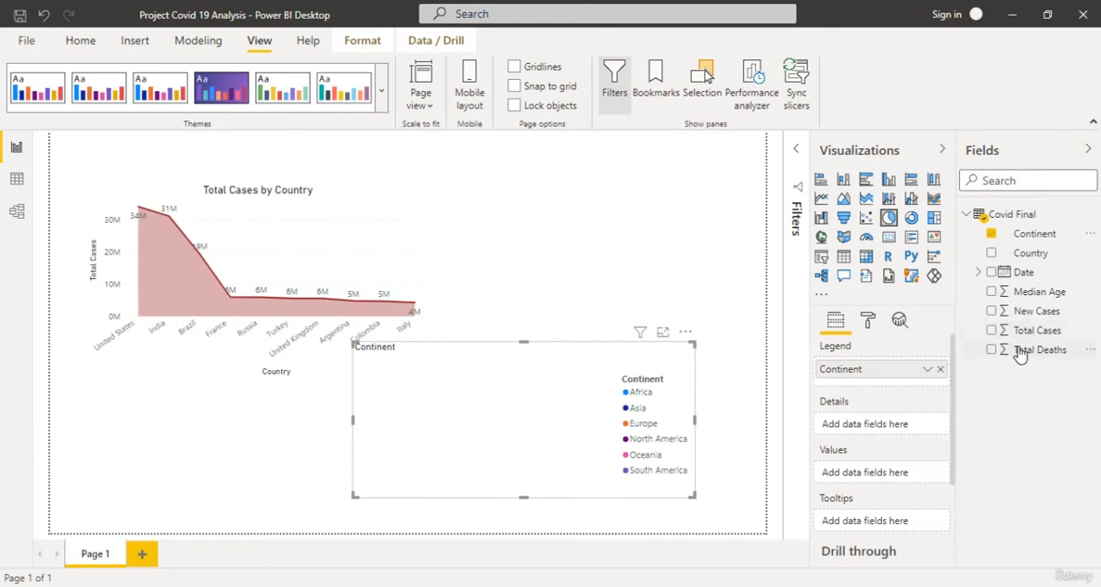
pyautogui.moveTo(1024, 348); pyautogui.dragTo(863, 470)
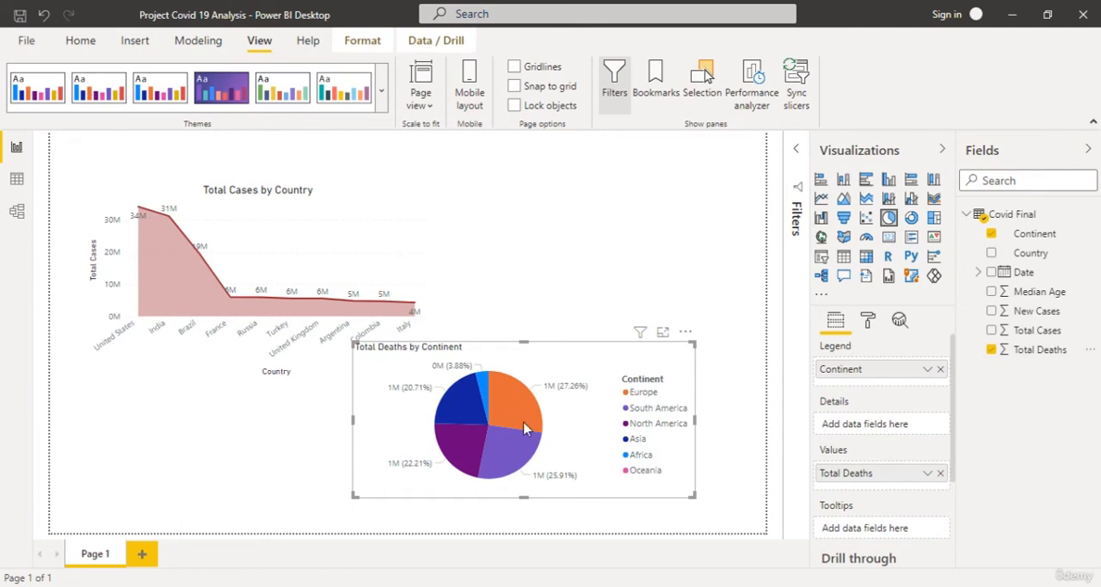
pyautogui.moveTo(527, 429)
pyautogui.moveTo(498, 450)
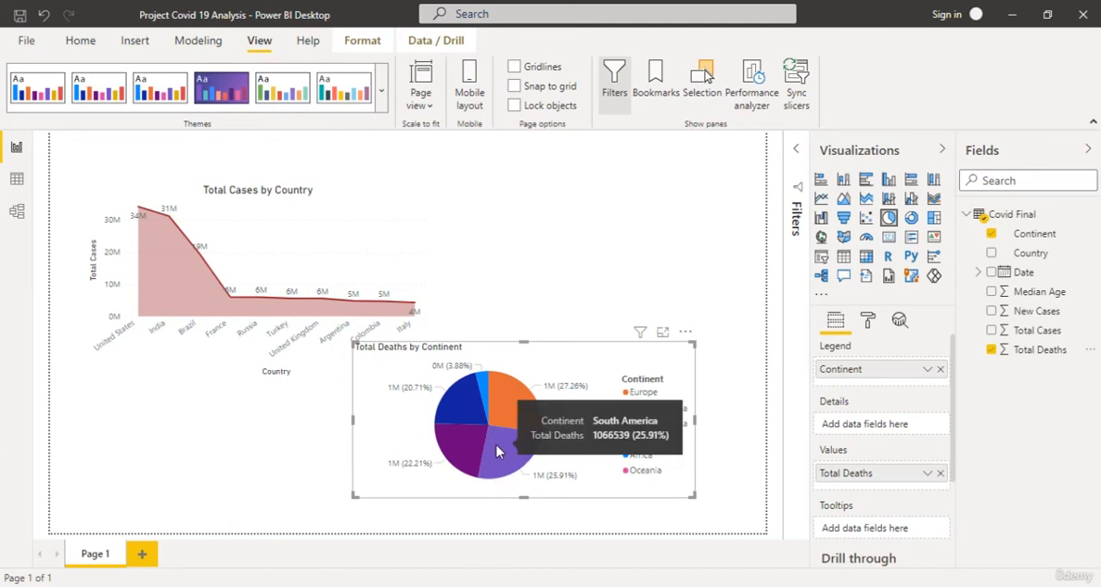
pyautogui.moveTo(454, 462)
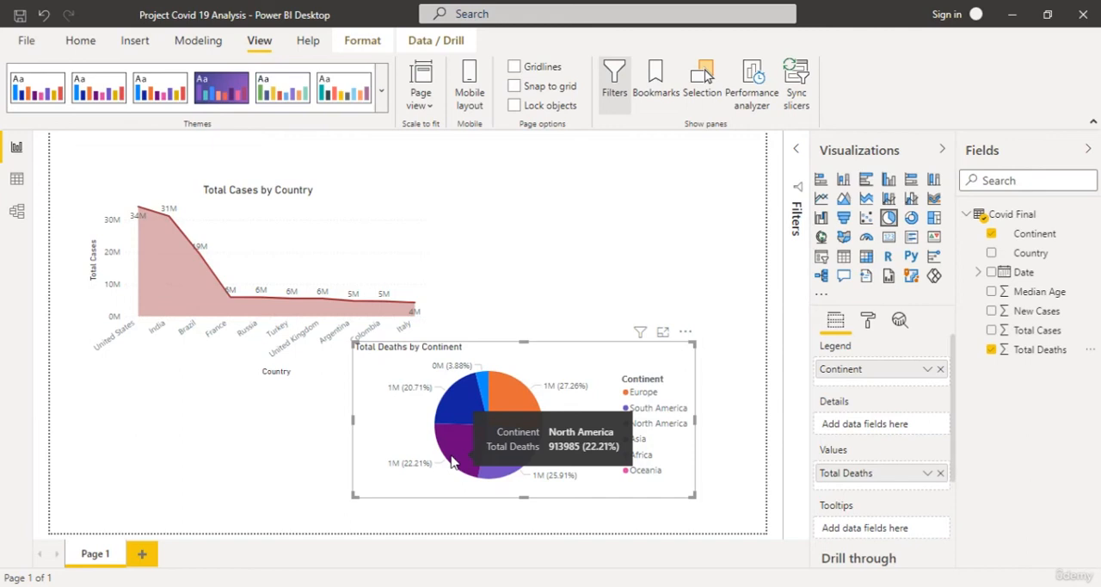
# Turn off the detail labels of the Total Deaths by Continent pie chart.
pyautogui.click(867, 320)
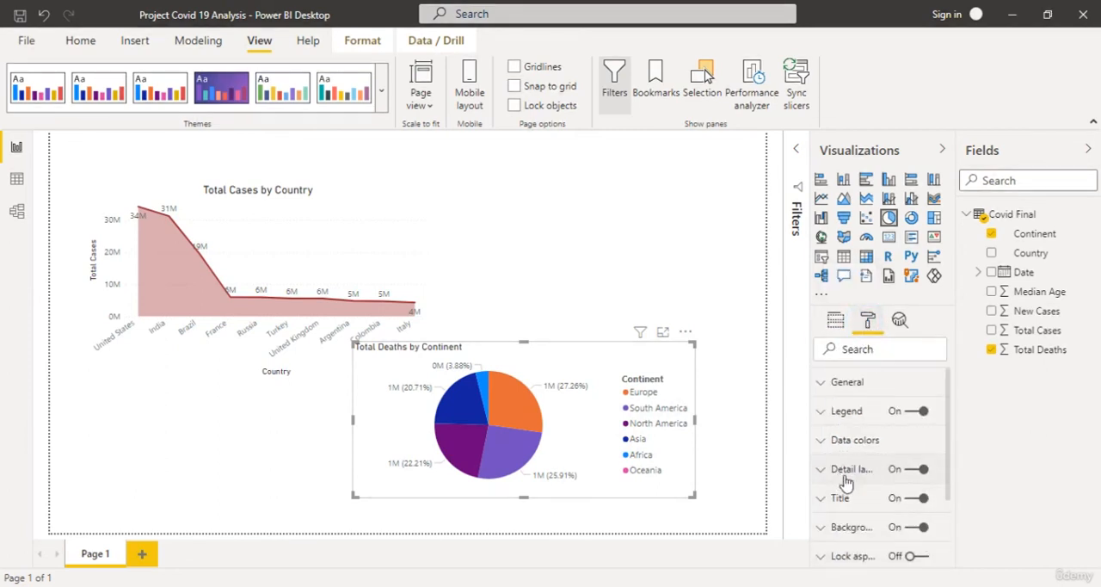
pyautogui.click(921, 473)
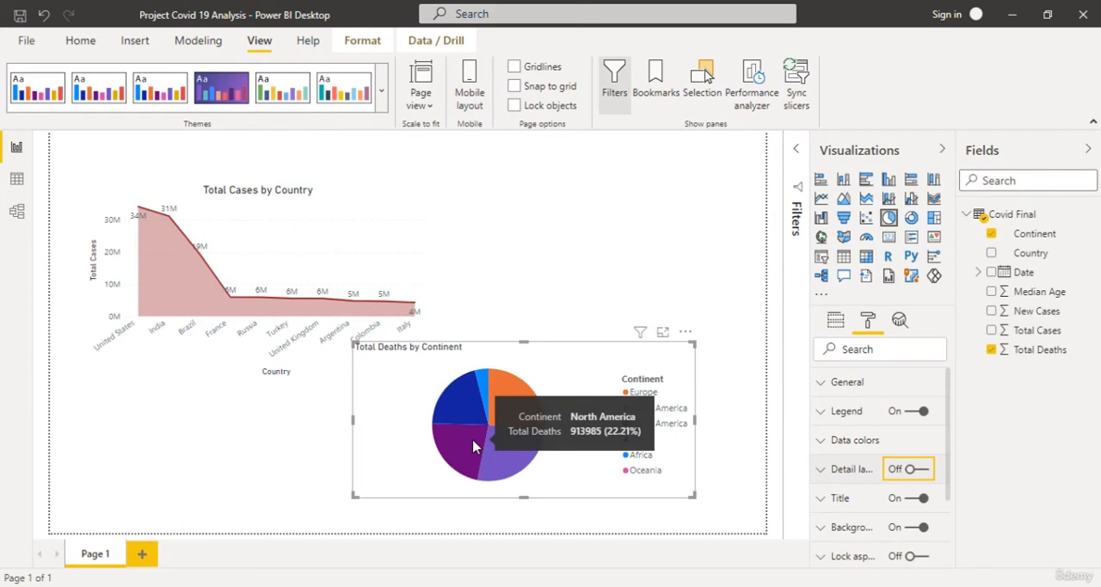
pyautogui.moveTo(516, 400)
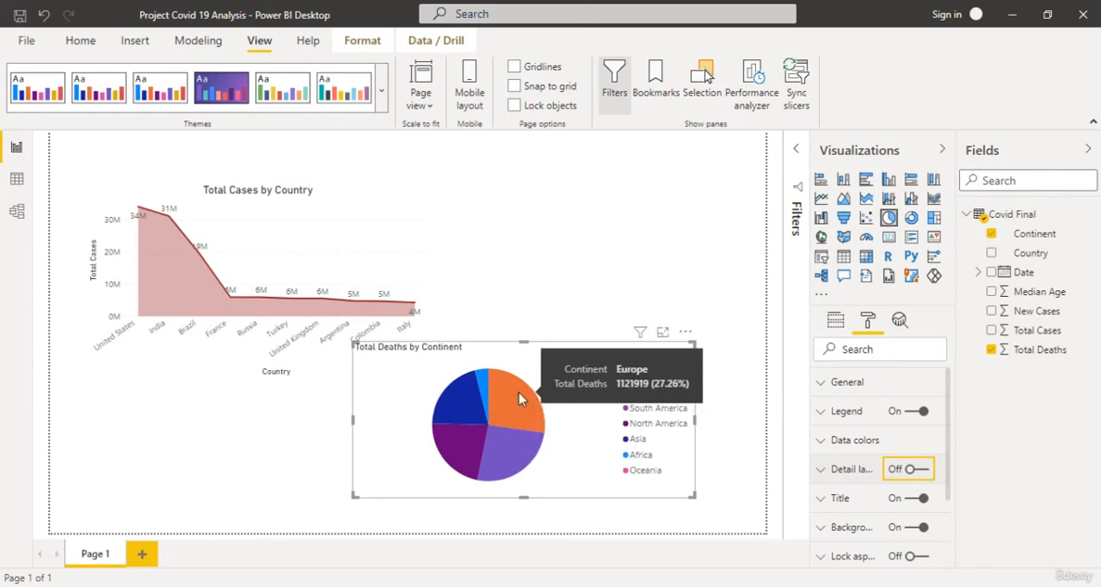
# Center the Total Deaths pie chart's title and set its text size to 16 pt.
pyautogui.click(824, 500)
pyautogui.scroll(-3, 869, 449)
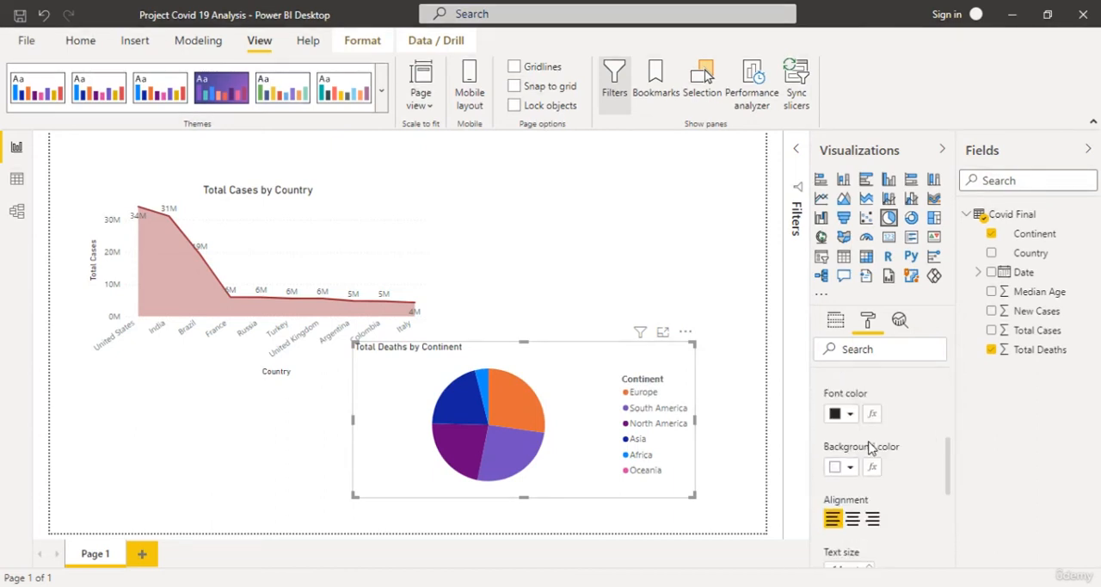
pyautogui.click(852, 517)
pyautogui.scroll(-1, 907, 465)
pyautogui.click(869, 487)
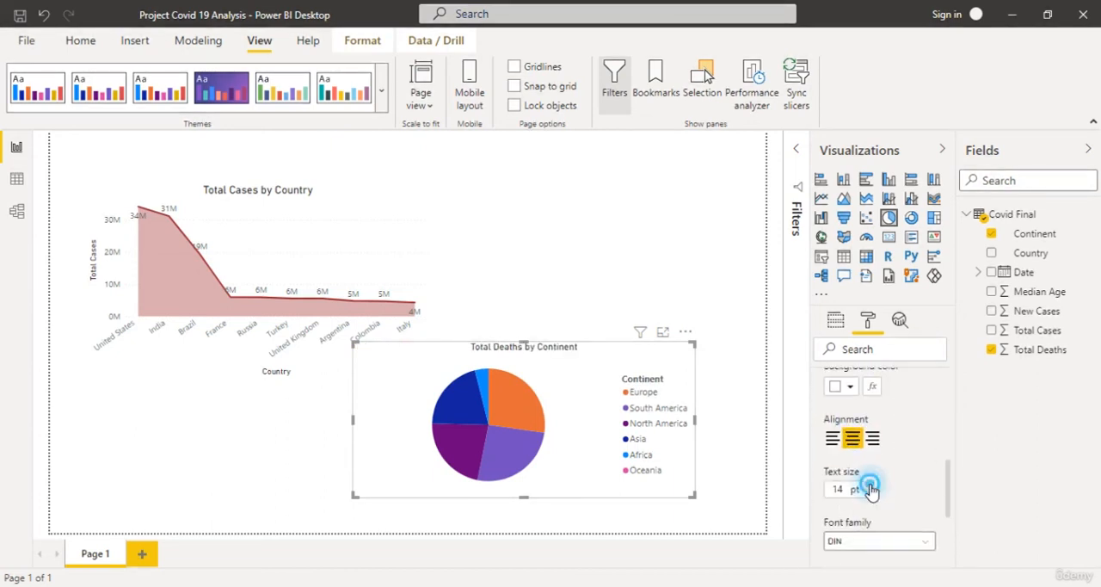
pyautogui.click(870, 486)
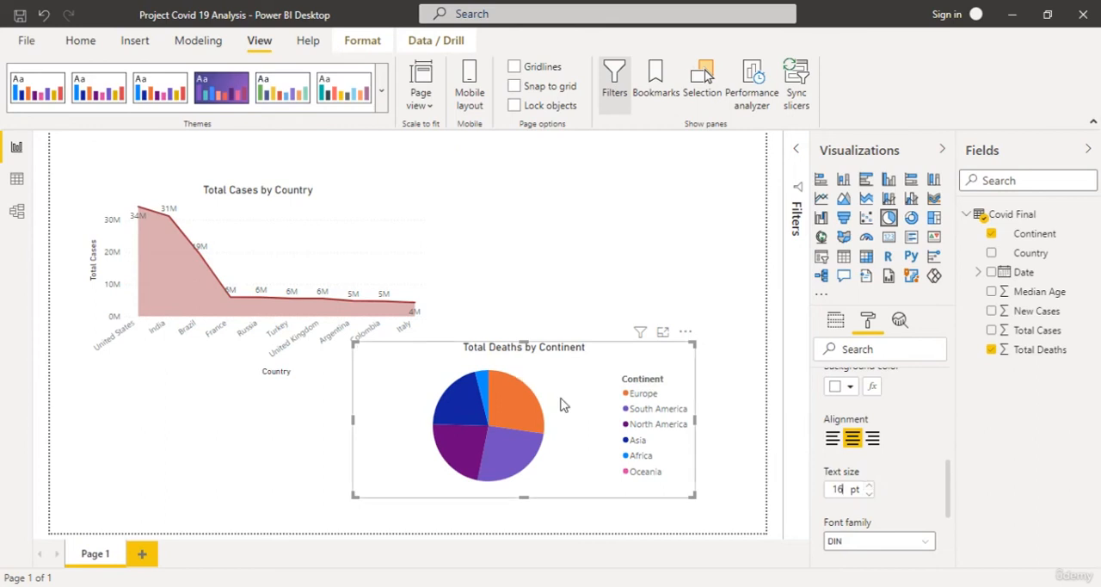
pyautogui.click(606, 297)
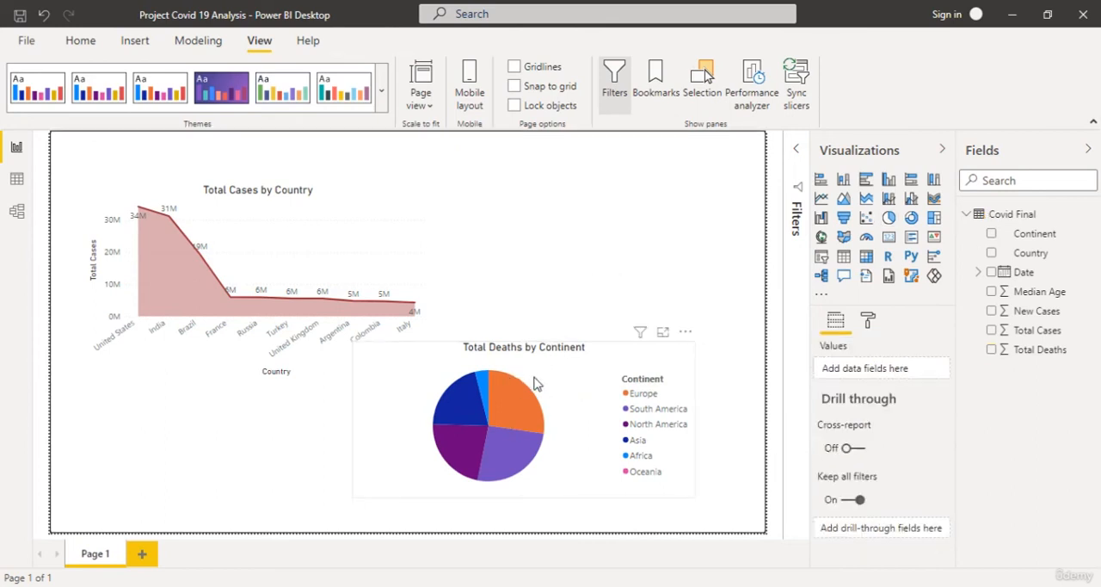
# Move the Total Deaths pie chart to the page's upper-right corner and narrow it so it clears the area chart.
pyautogui.moveTo(536, 370); pyautogui.dragTo(581, 225)
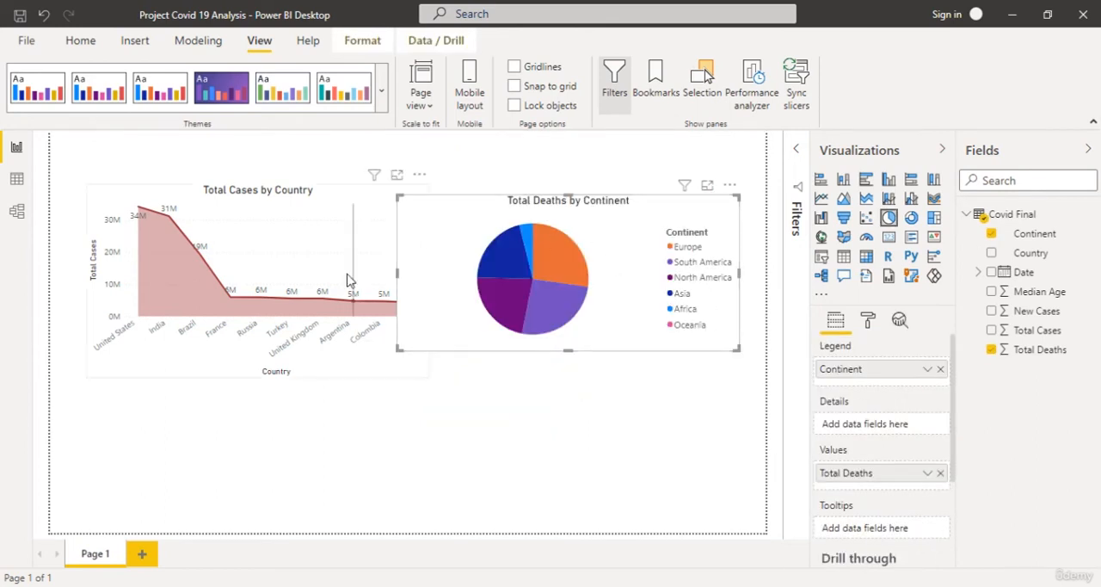
pyautogui.moveTo(730, 189); pyautogui.dragTo(744, 142)
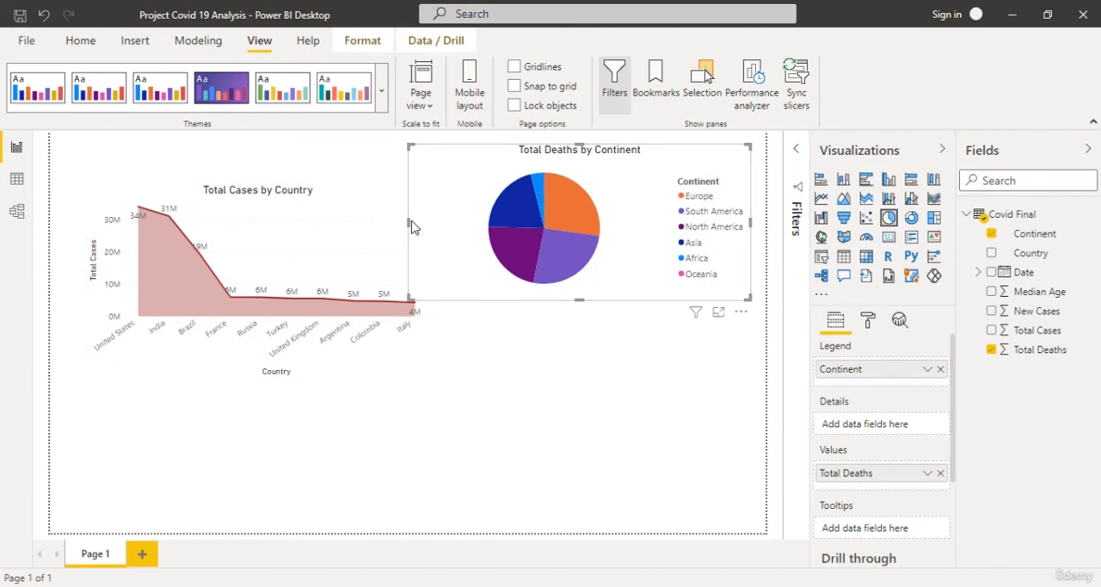
pyautogui.moveTo(411, 226); pyautogui.dragTo(504, 241)
pyautogui.click(636, 457)
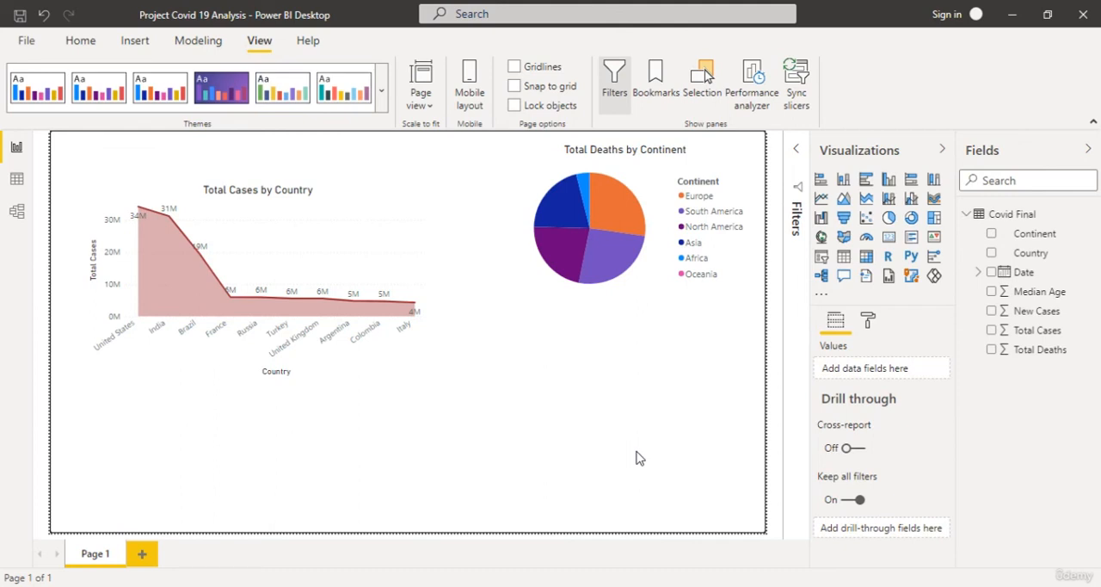
# Add a second pie chart below the area chart with Continent as legend and New Cases as values.
pyautogui.click(889, 217)
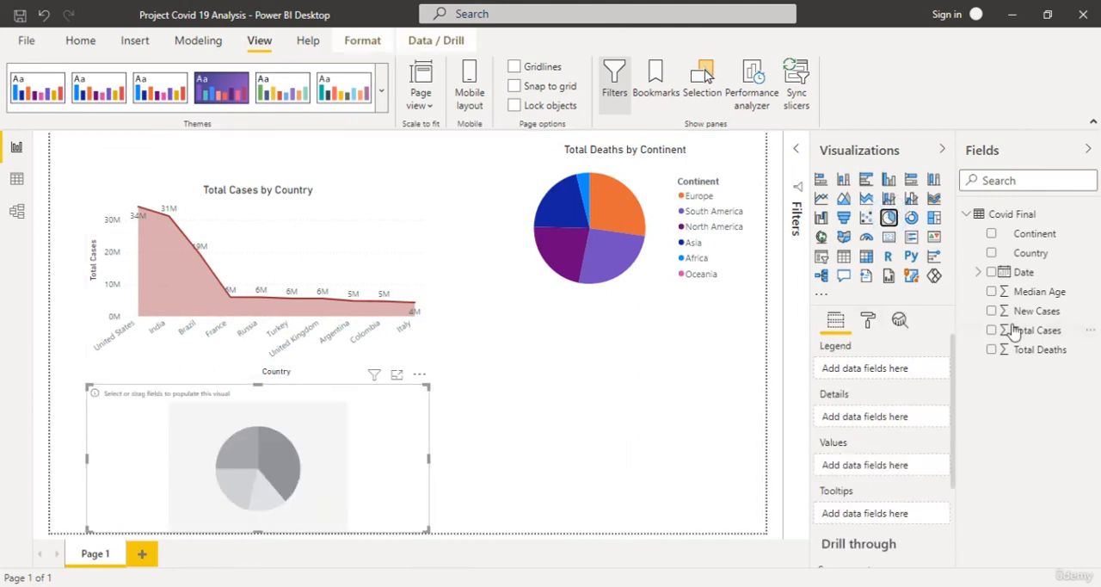
pyautogui.moveTo(1033, 234); pyautogui.dragTo(886, 368)
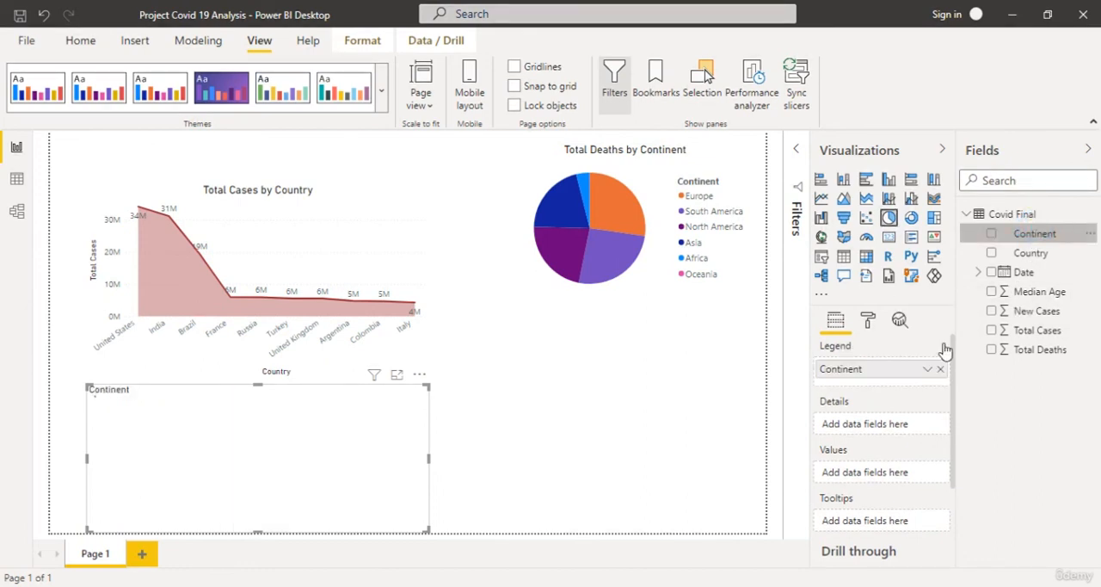
pyautogui.moveTo(1041, 311); pyautogui.dragTo(817, 472)
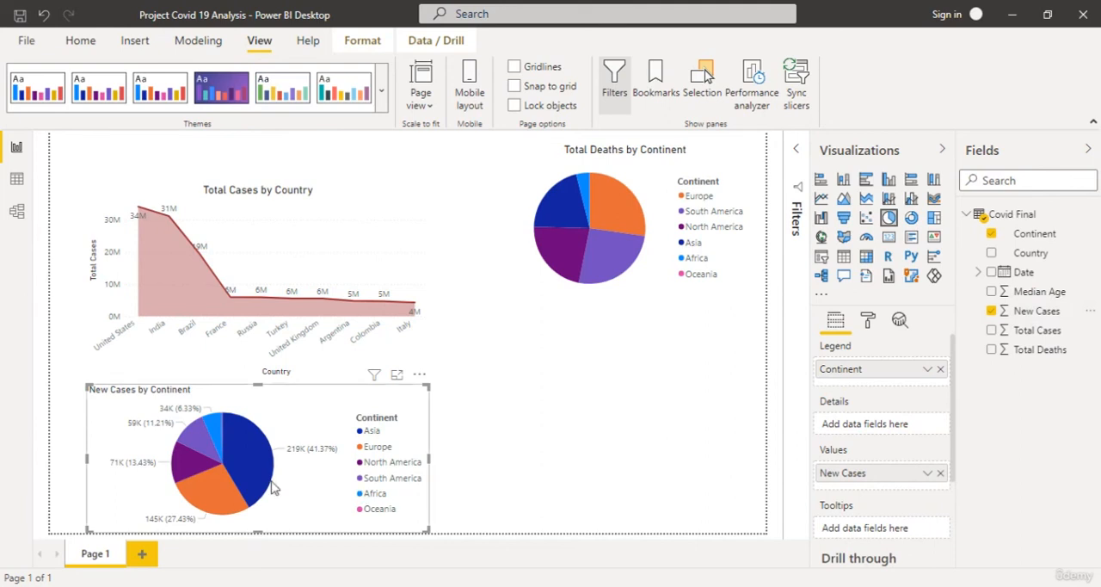
# Turn off the detail labels and the legend of the New Cases by Continent pie chart.
pyautogui.click(868, 320)
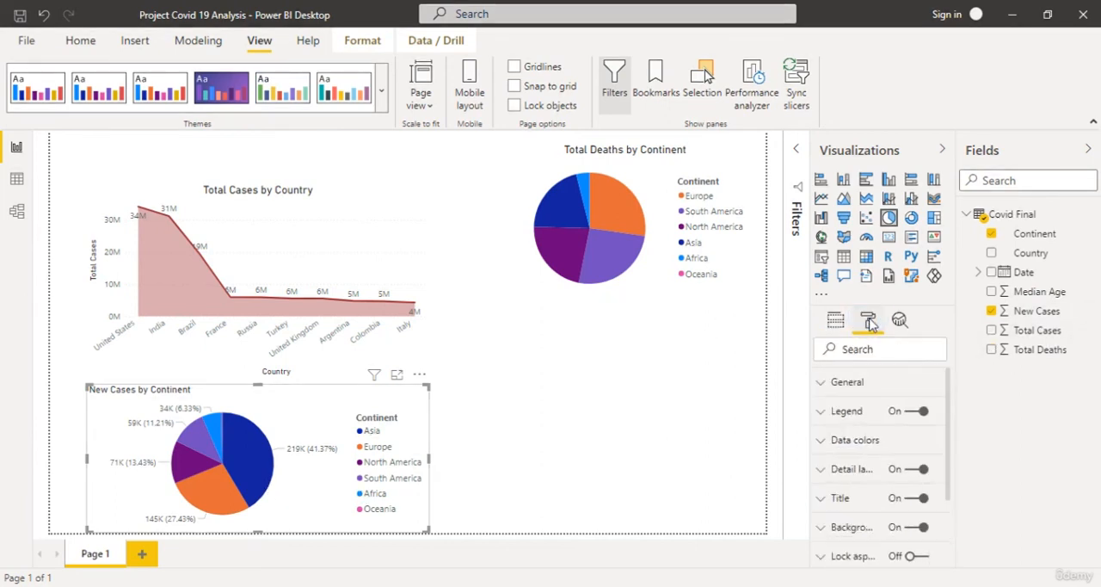
pyautogui.click(919, 469)
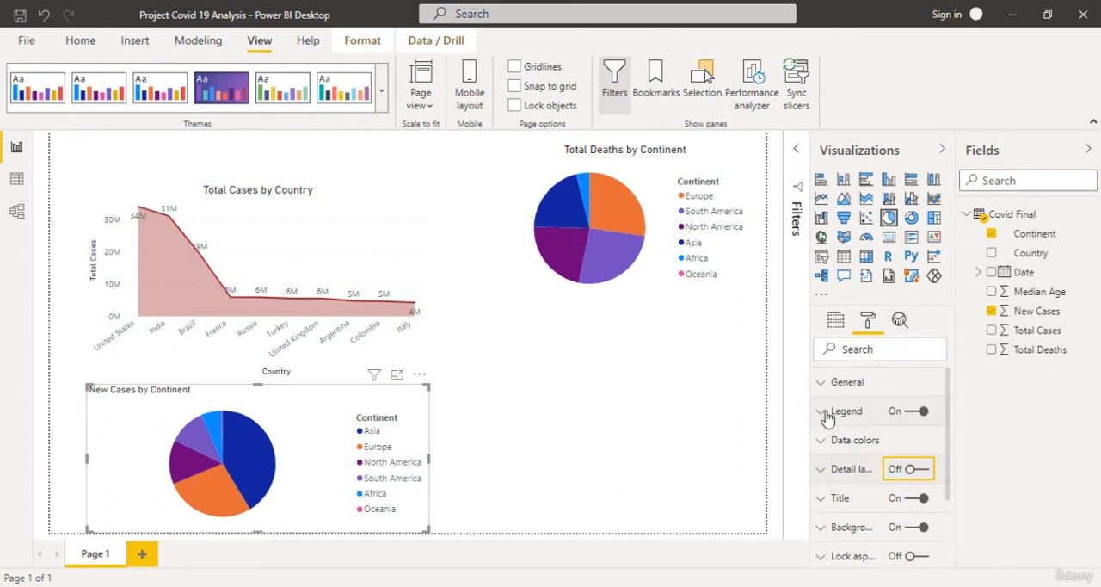
pyautogui.click(922, 412)
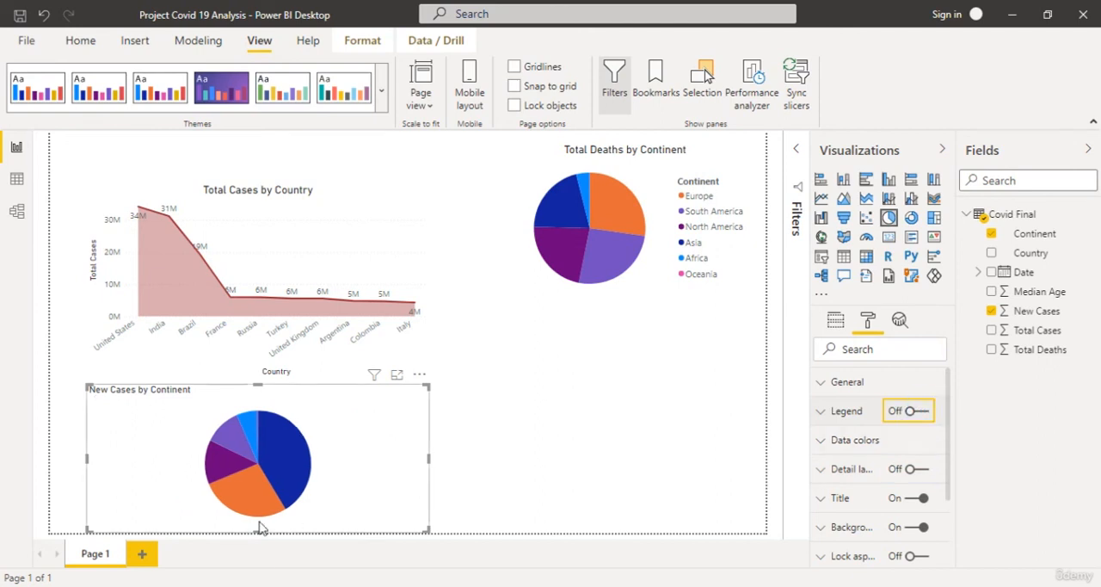
# Center the New Cases by Continent pie chart's title and set its text size to 16 pt.
pyautogui.click(822, 498)
pyautogui.scroll(-5, 830, 504)
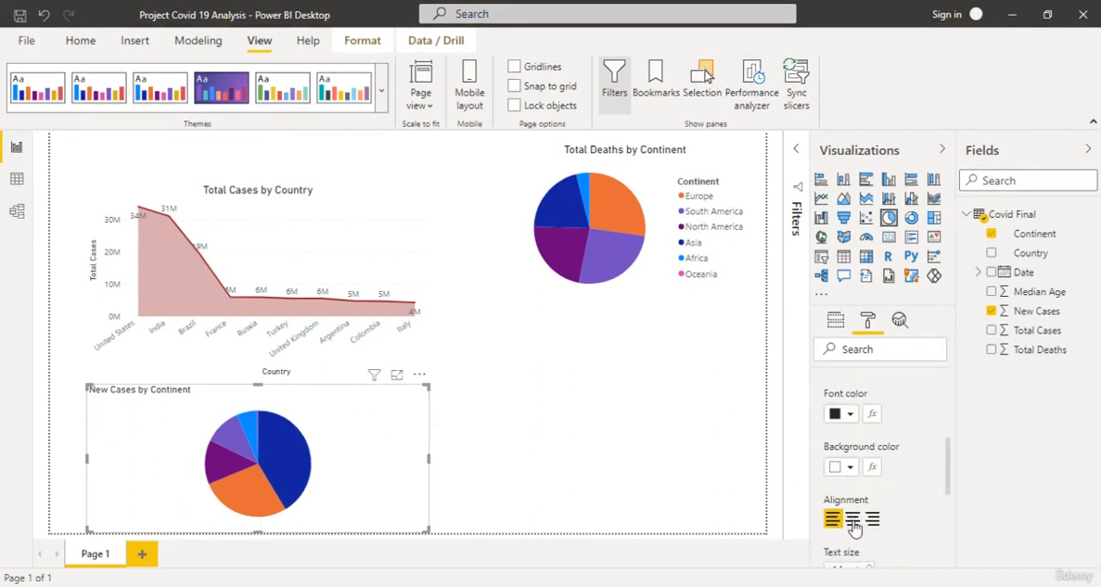
pyautogui.click(852, 519)
pyautogui.scroll(-3, 895, 447)
pyautogui.click(871, 412)
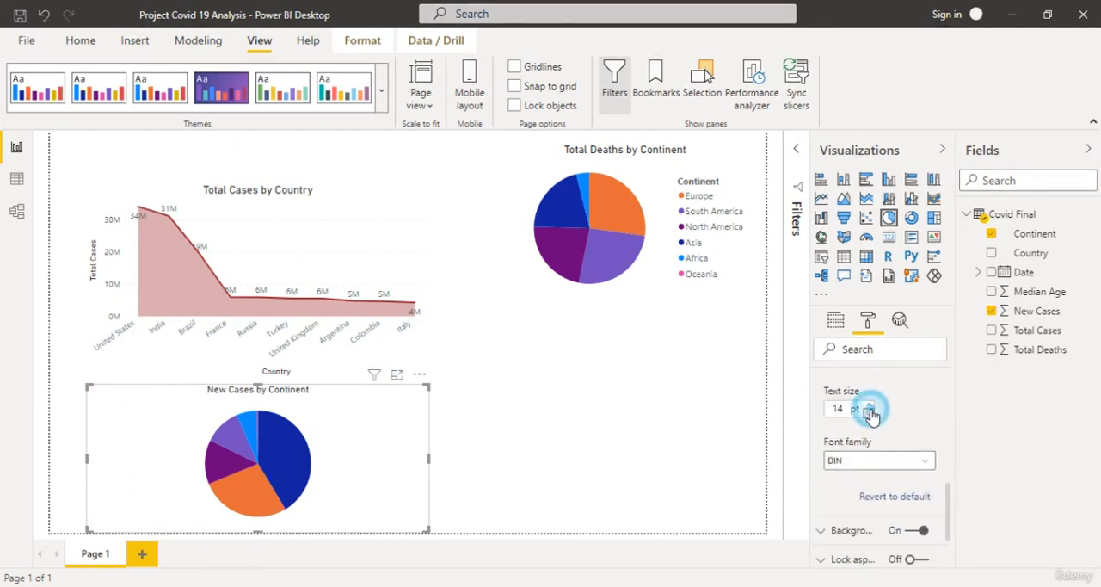
pyautogui.click(869, 404)
pyautogui.click(869, 404)
pyautogui.click(869, 404)
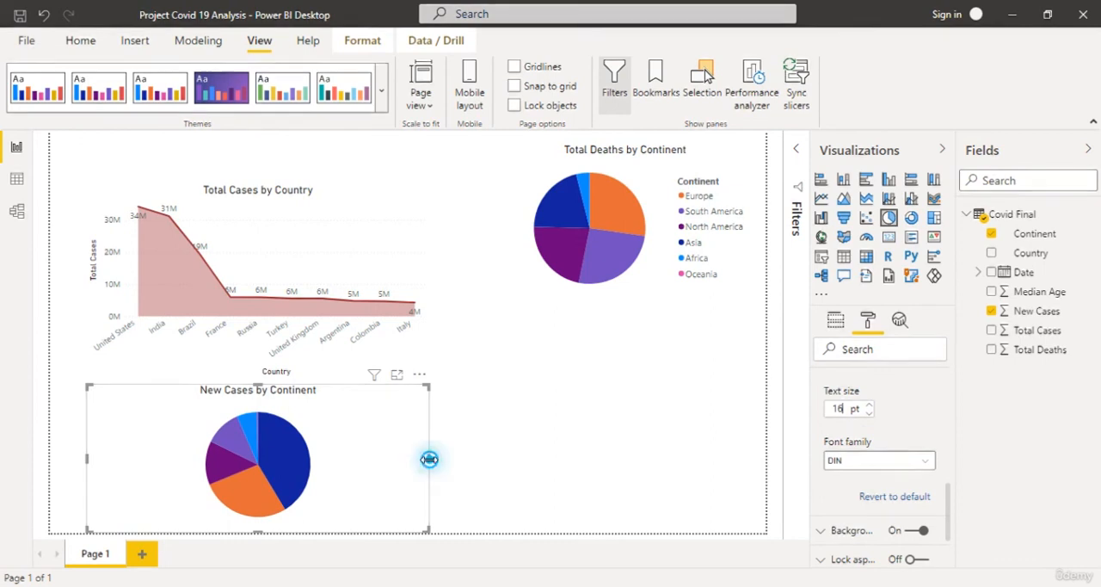
# Narrow the New Cases by Continent pie chart to about half its width and place it directly below the Total Deaths pie chart.
pyautogui.moveTo(428, 458); pyautogui.dragTo(292, 464)
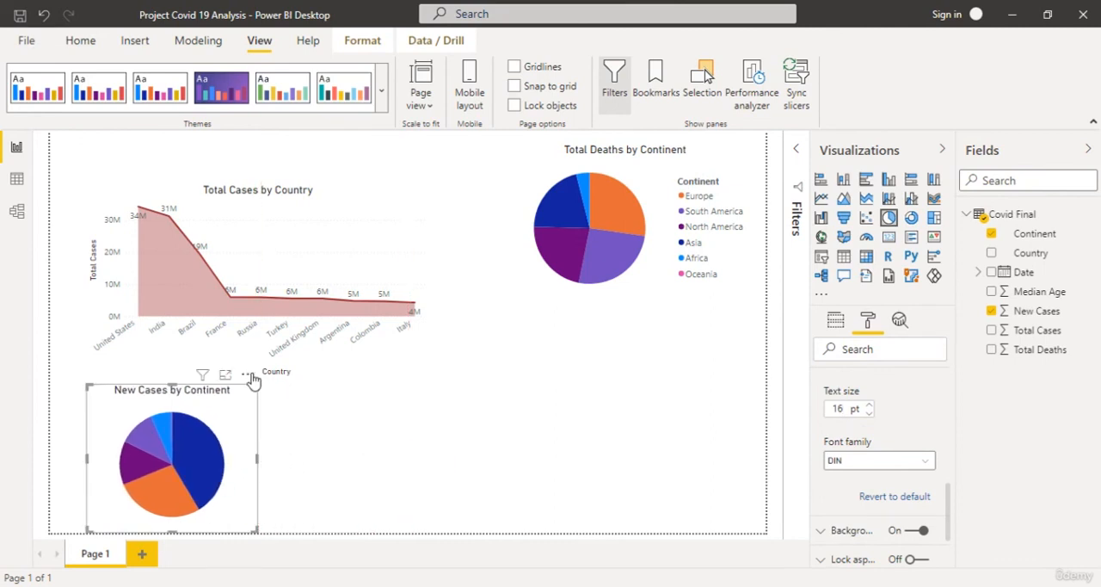
pyautogui.moveTo(253, 380); pyautogui.dragTo(665, 297)
pyautogui.click(708, 394)
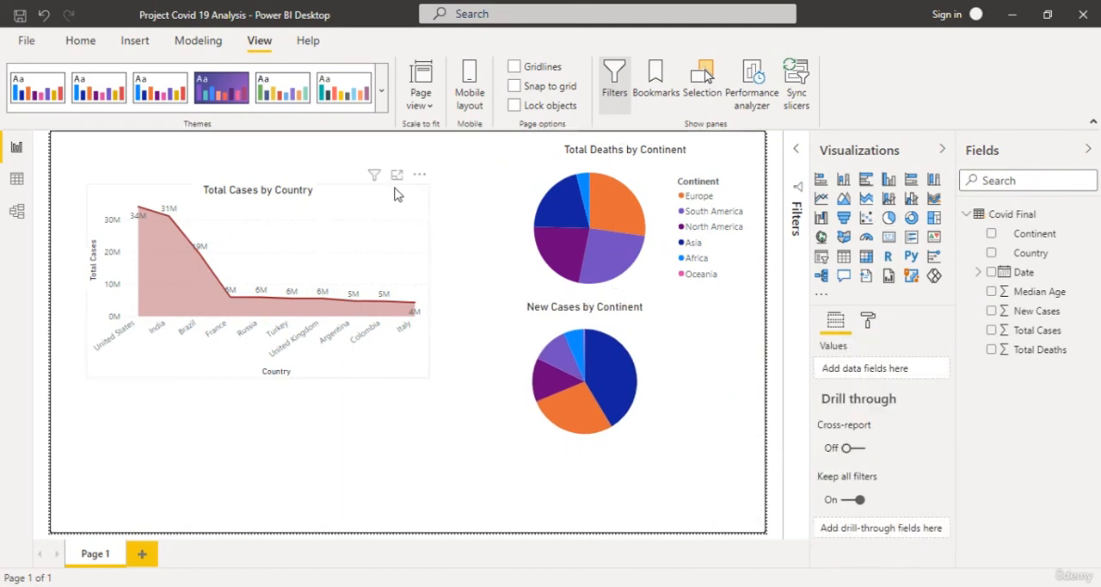
# Rearrange the page with the area chart in its lower-left corner and the Total Deaths and New Cases pie charts side by side above it.
pyautogui.moveTo(423, 172); pyautogui.dragTo(409, 449)
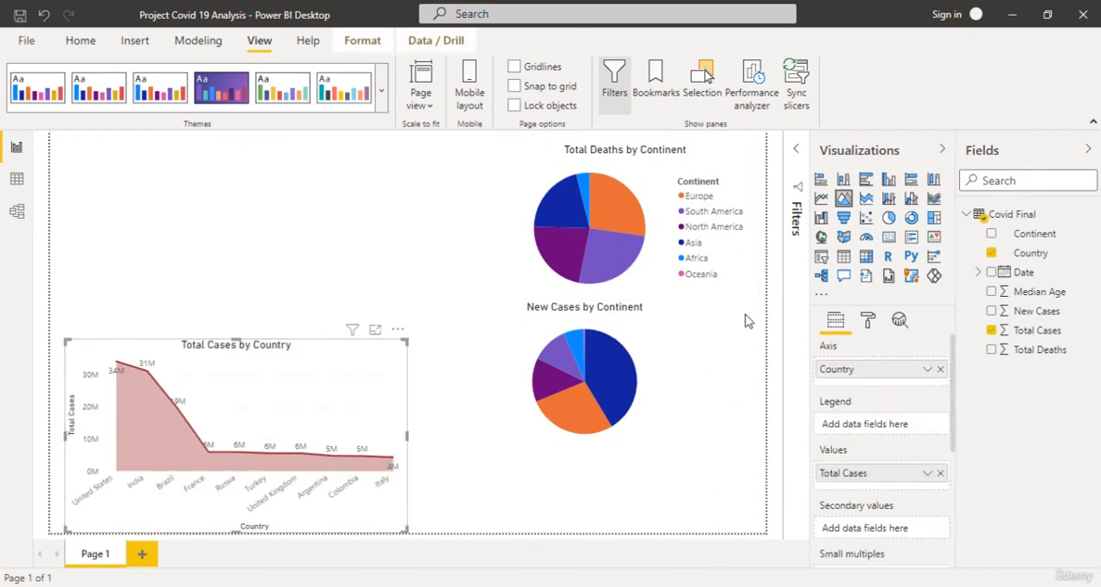
pyautogui.moveTo(740, 292); pyautogui.dragTo(179, 269)
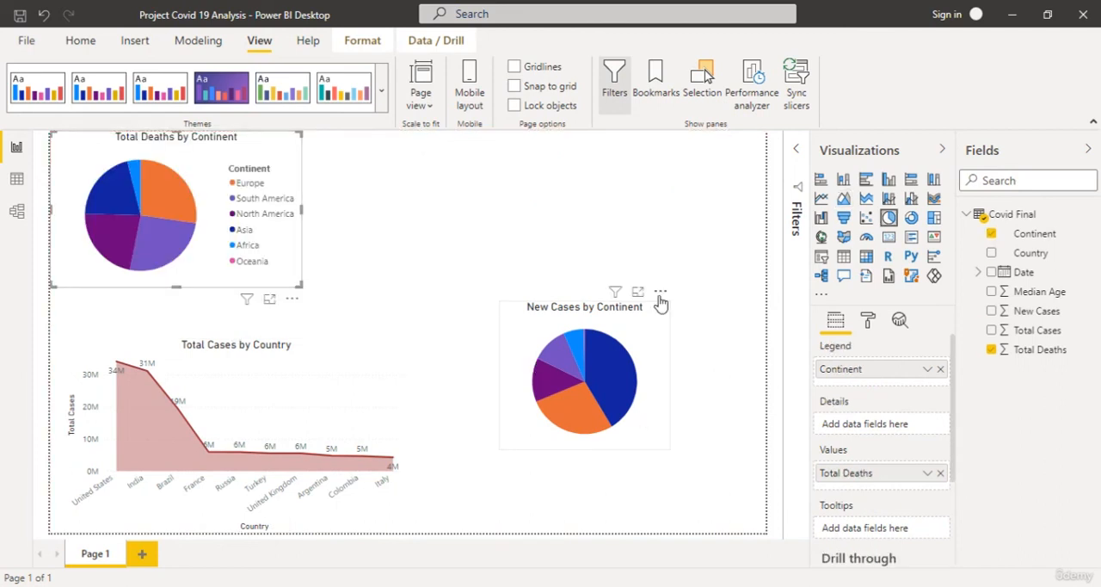
pyautogui.moveTo(660, 291); pyautogui.dragTo(461, 126)
pyautogui.click(591, 241)
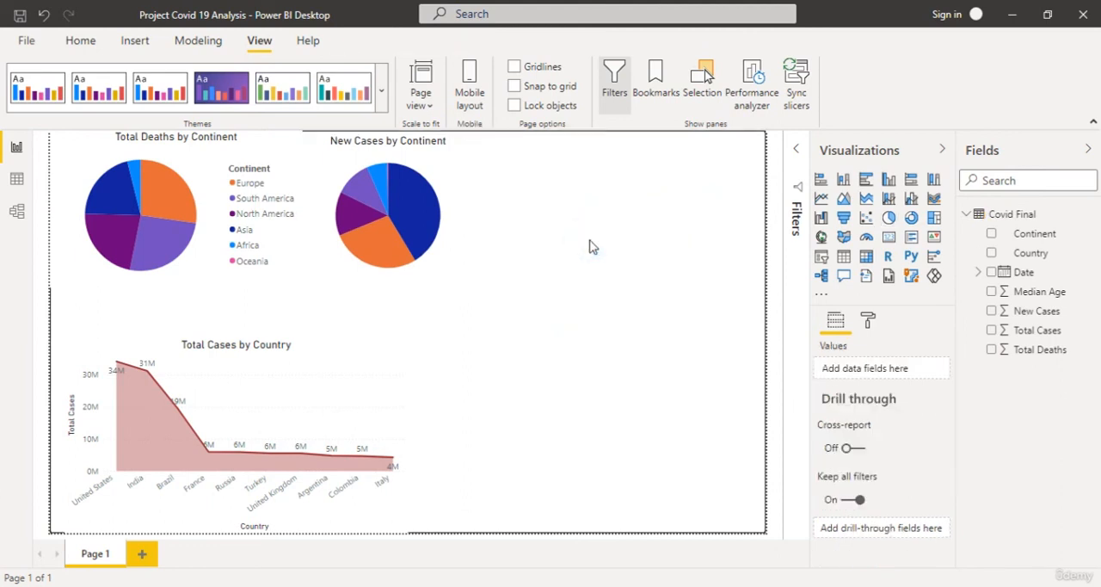